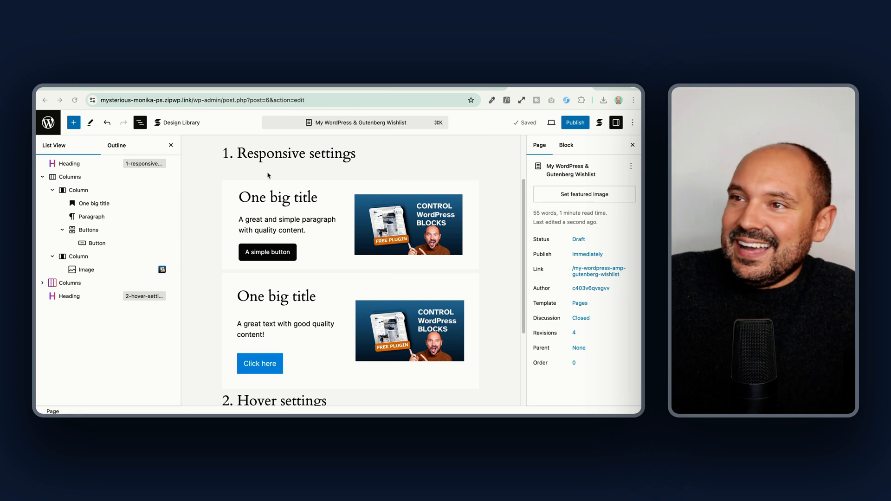
Compare the block settings of the two Columns blocks under the Responsive settings heading, ending with the first one selected.
left_click(231, 188)
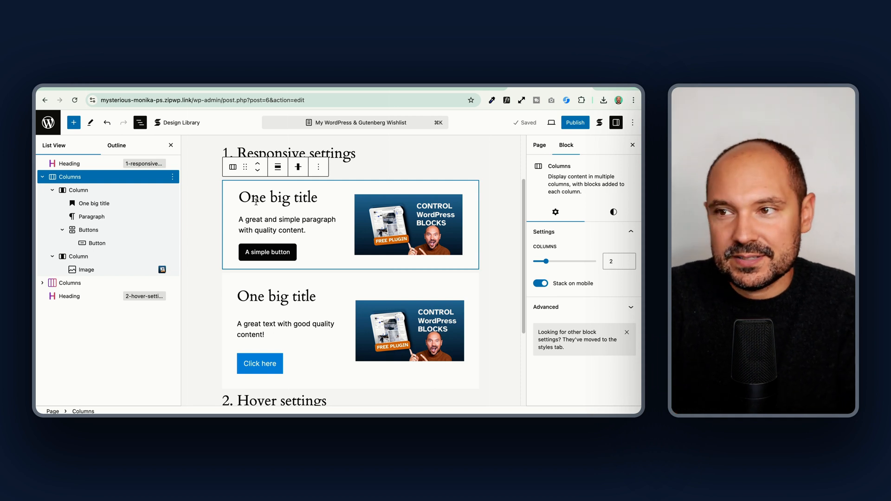
left_click(277, 280)
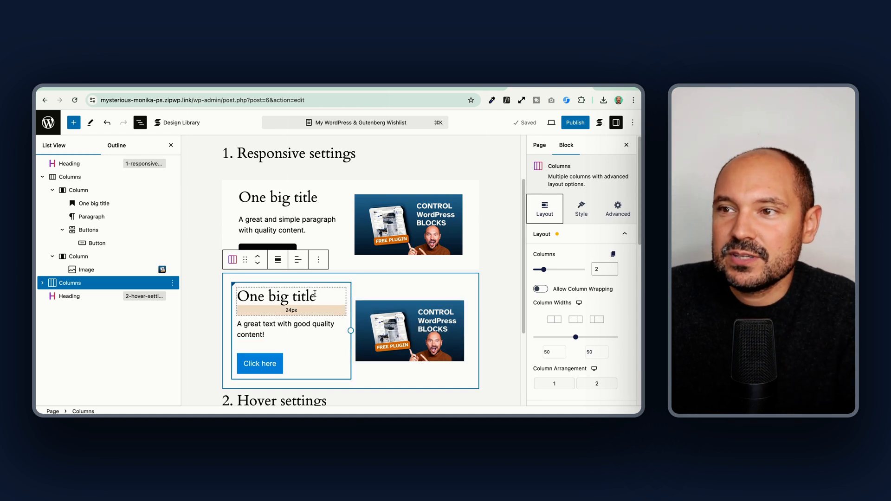
left_click(232, 188)
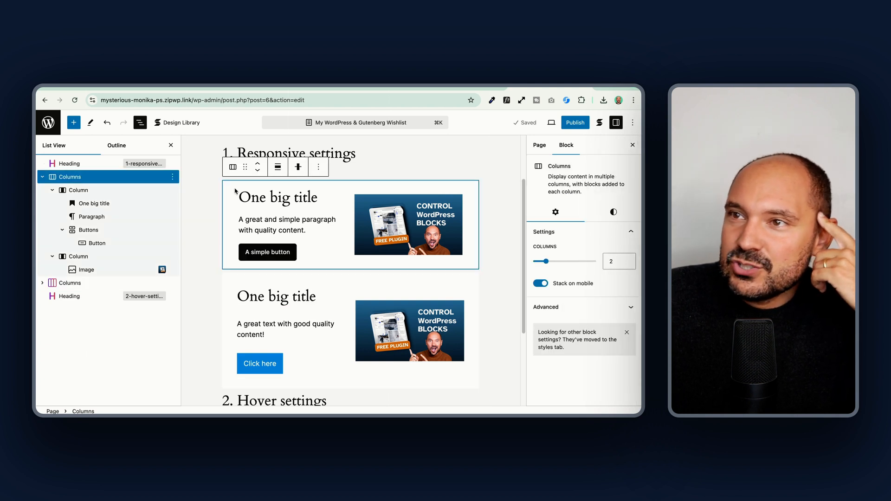
In the Tablet preview, toggle Stack on mobile for the first Columns block to compare both layouts, ending with it off.
left_click(551, 123)
left_click(506, 163)
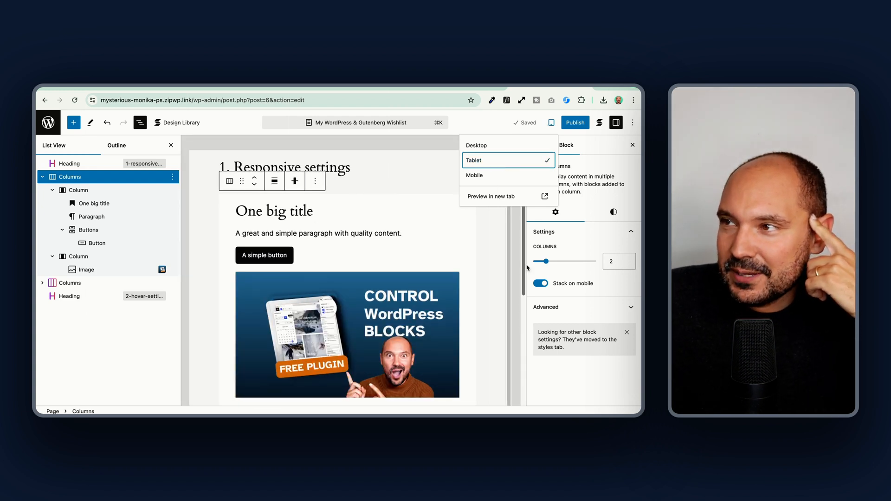
left_click(590, 285)
left_click(591, 285)
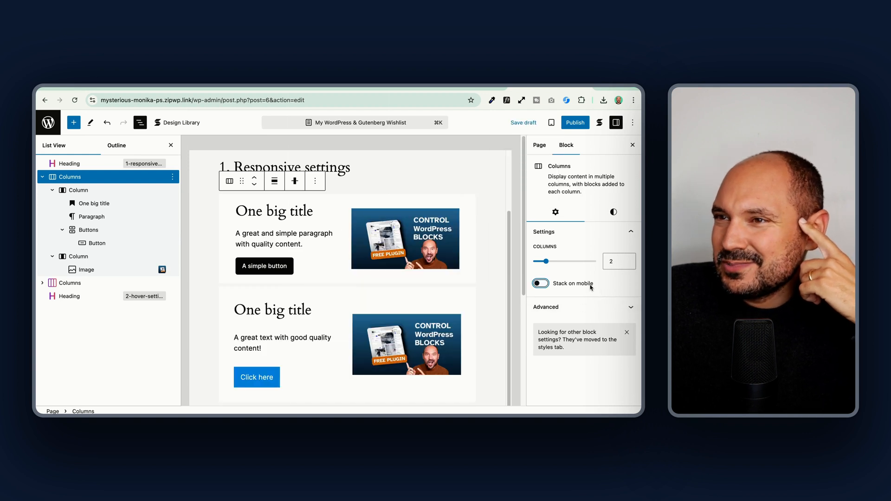
left_click(545, 285)
left_click(546, 285)
left_click(546, 285)
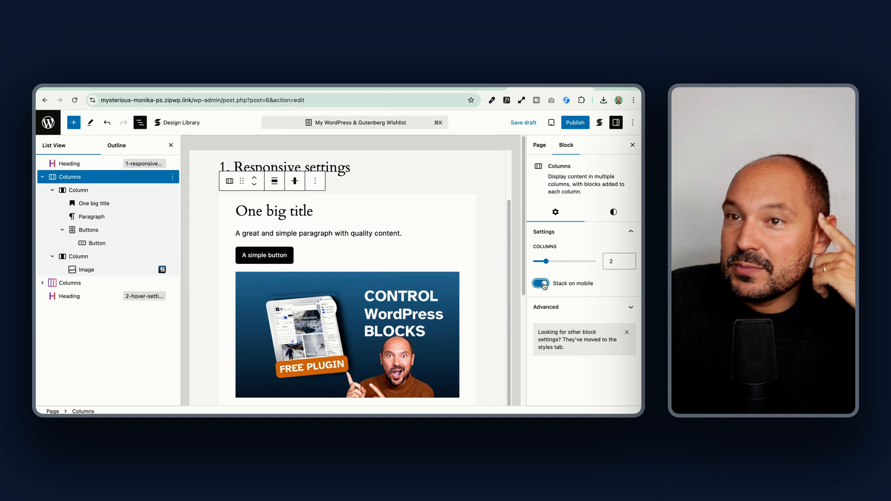
left_click(545, 285)
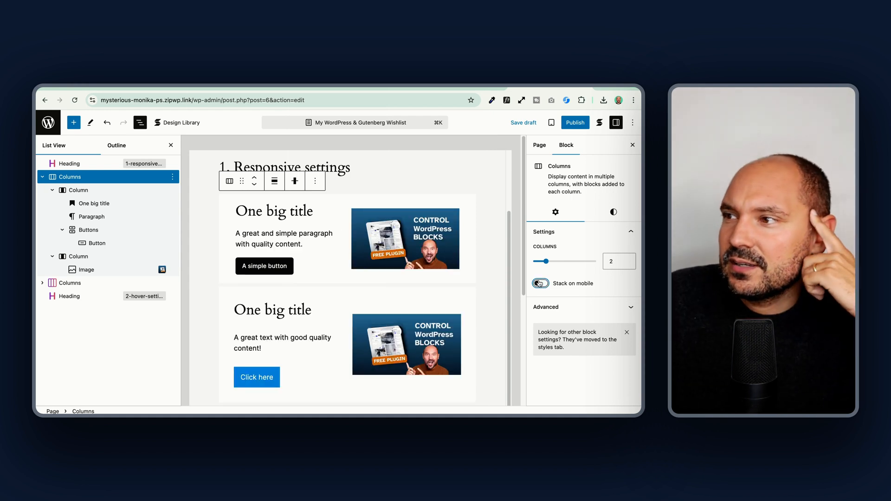
left_click(542, 285)
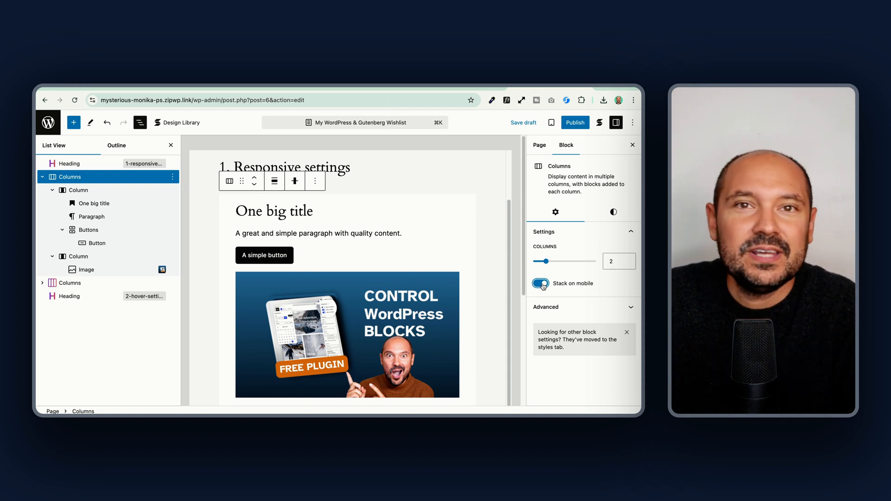
left_click(542, 284)
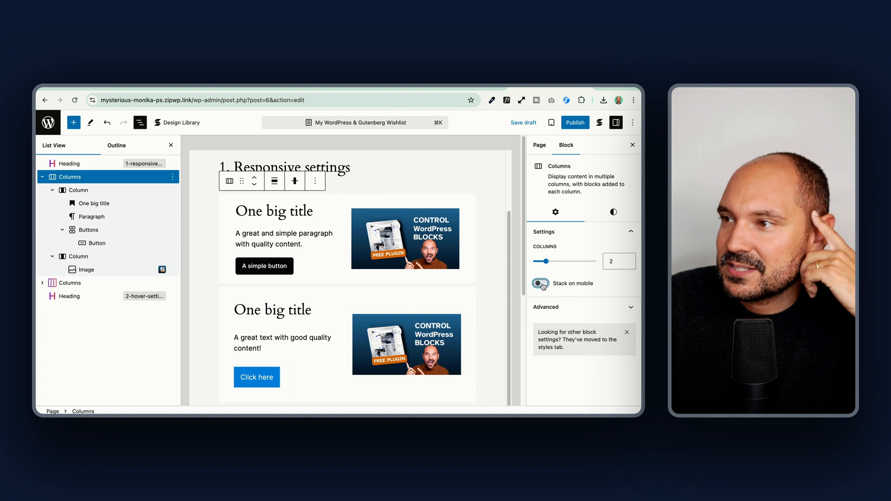
left_click(542, 284)
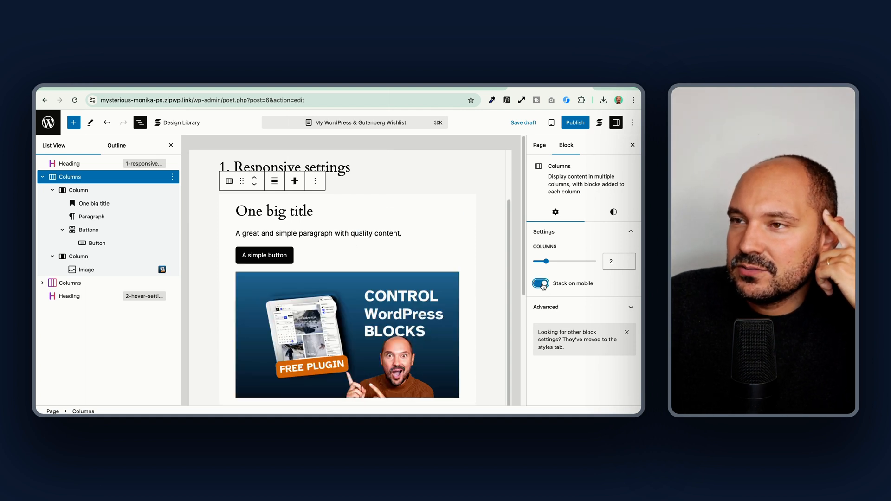
left_click(542, 284)
left_click(542, 284)
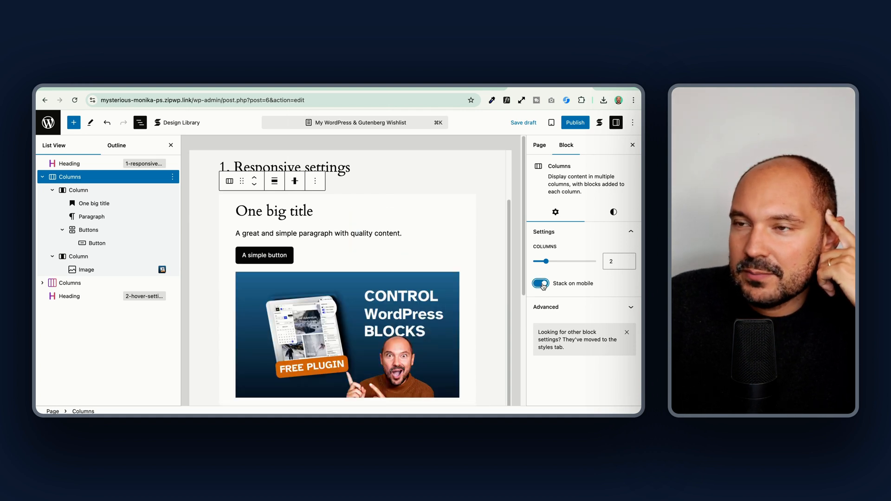
left_click(542, 284)
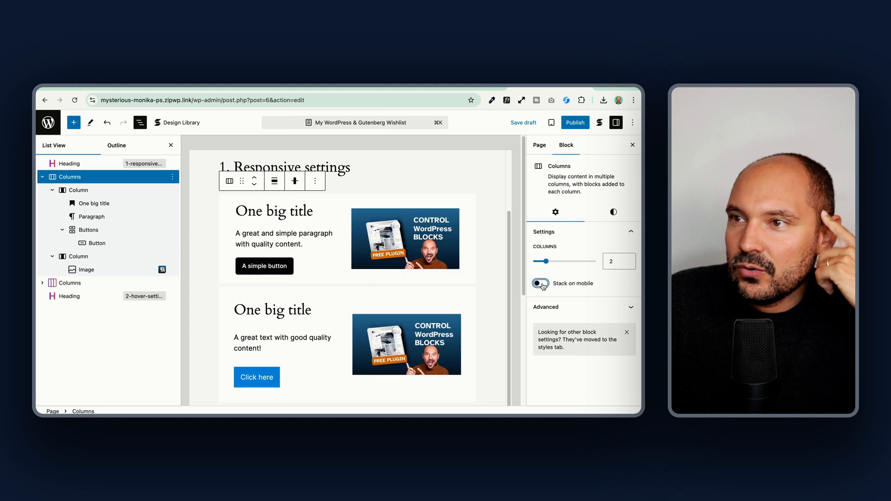
Try 3 columns in the first Columns block, restore 2, and switch Stack on mobile on and off again.
left_click(625, 260)
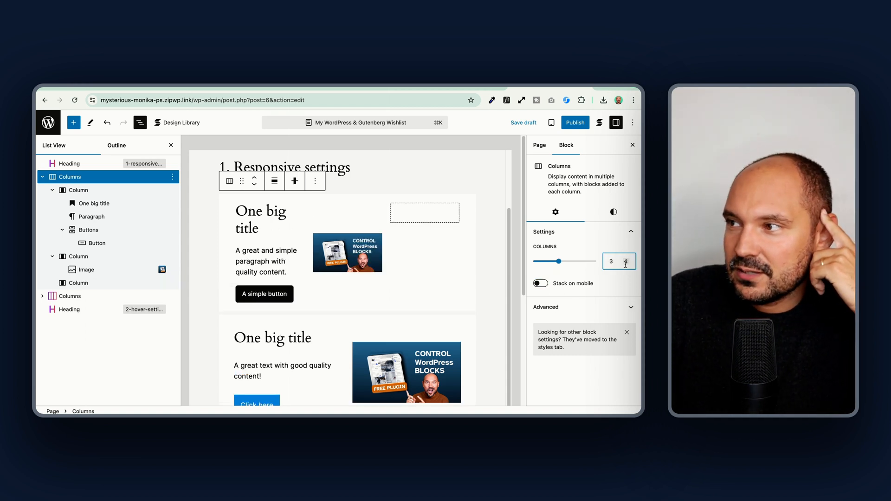
left_click(626, 264)
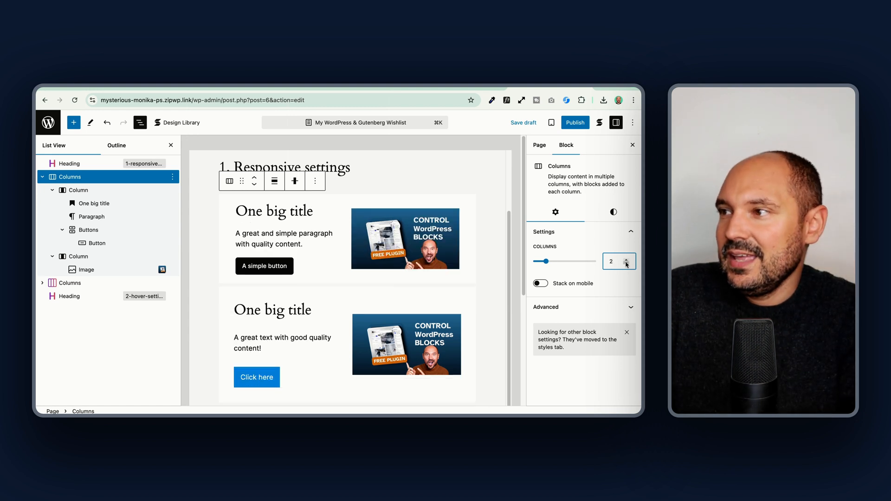
left_click(540, 284)
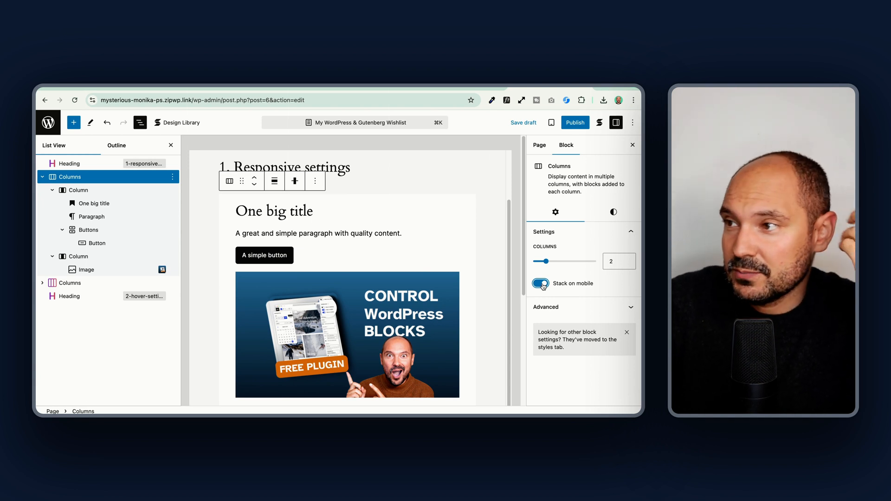
left_click(541, 284)
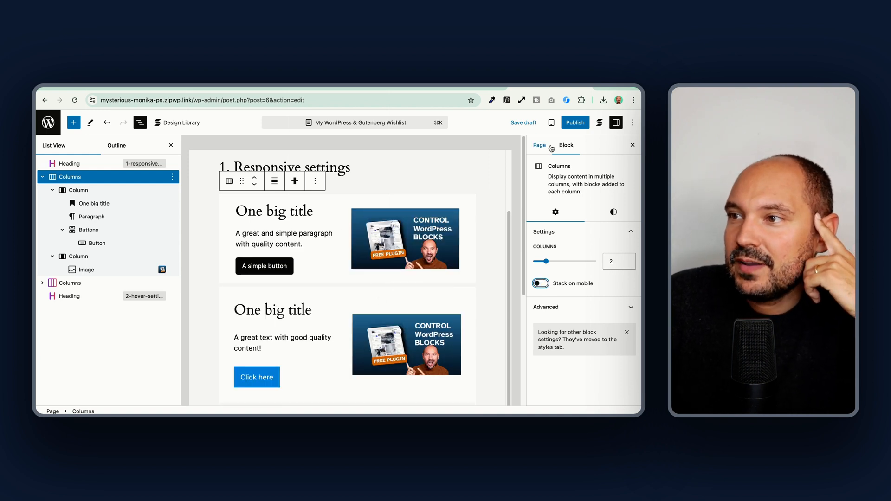
Switch the editor preview to Mobile and enable Stack on mobile for the first Columns block.
left_click(552, 124)
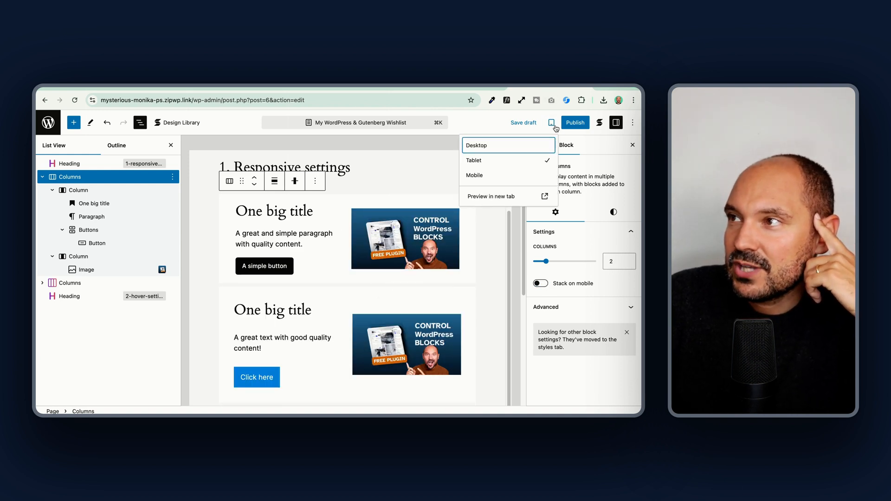
left_click(510, 176)
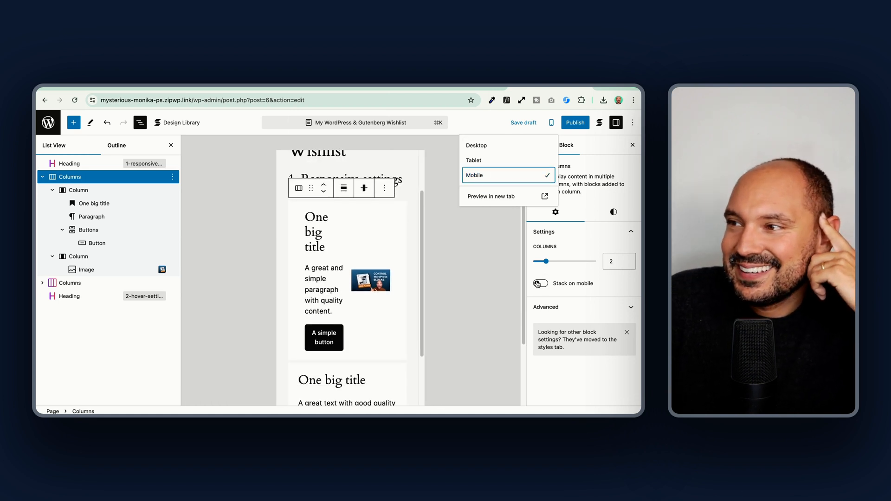
scroll(332, 274, "down", 1)
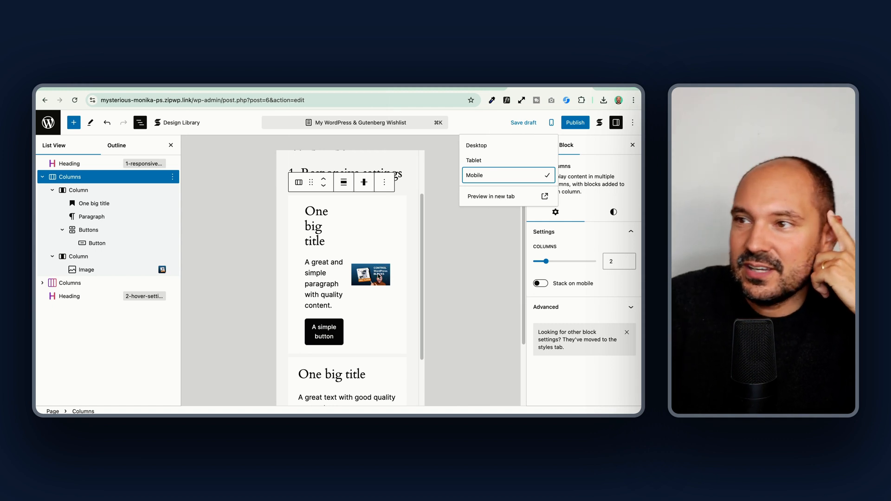
left_click(542, 285)
left_click(542, 284)
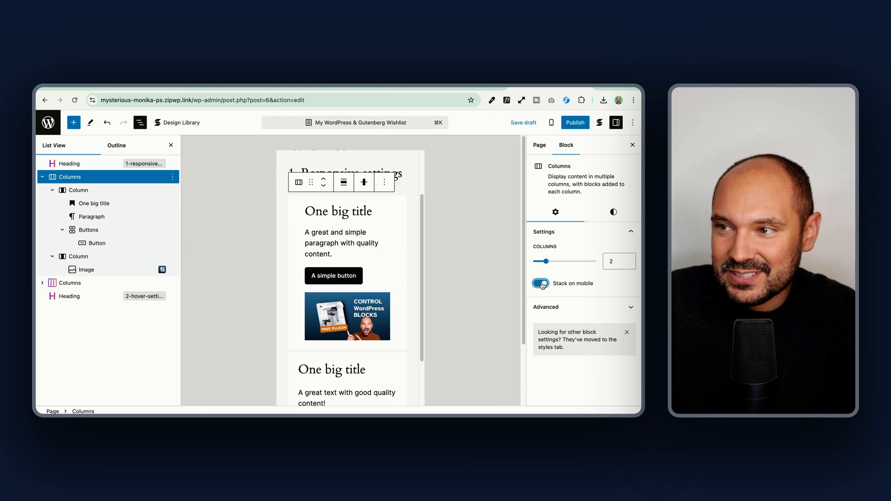
Compare the first Columns block in the Tablet and Mobile previews, and inspect its image and heading in the Mobile preview.
left_click(551, 123)
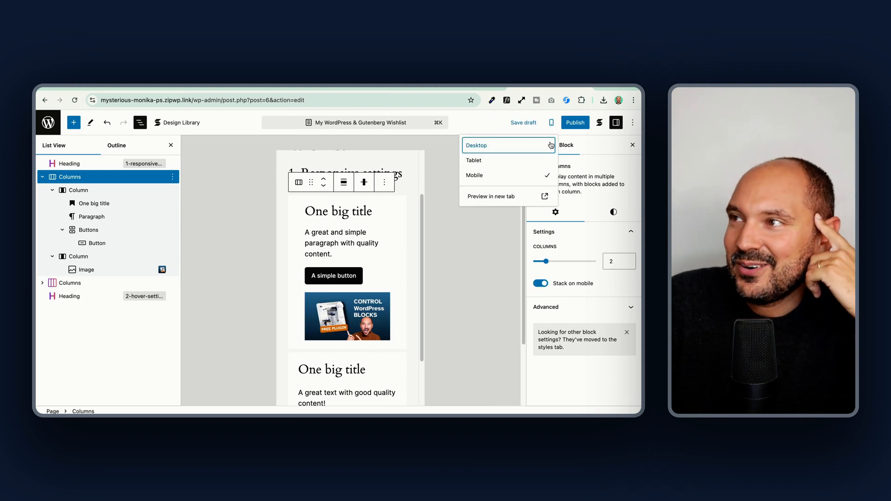
left_click(504, 162)
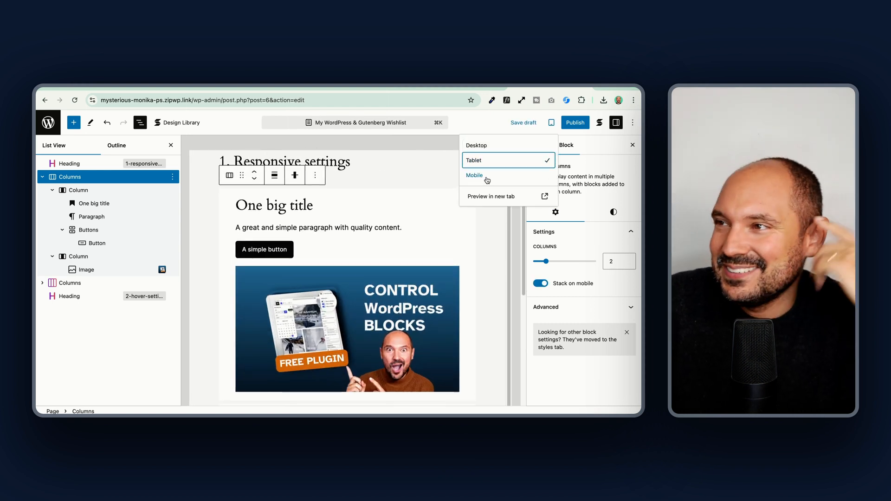
left_click(487, 180)
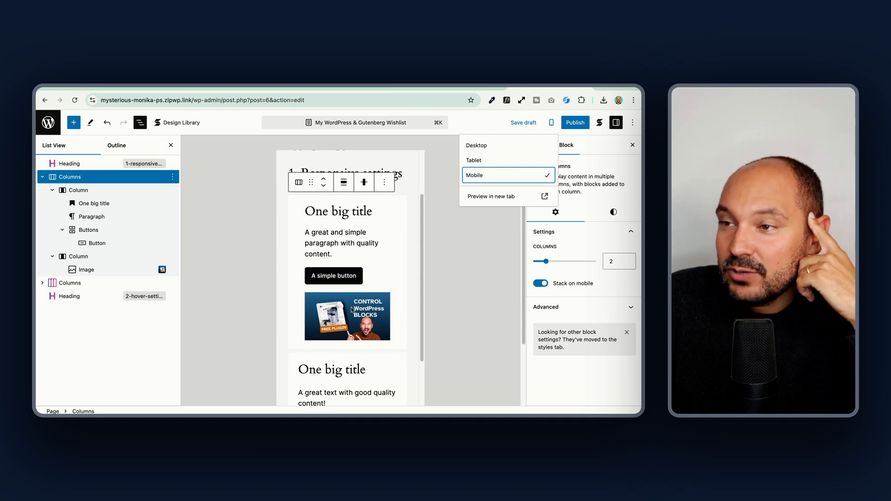
left_click(352, 310)
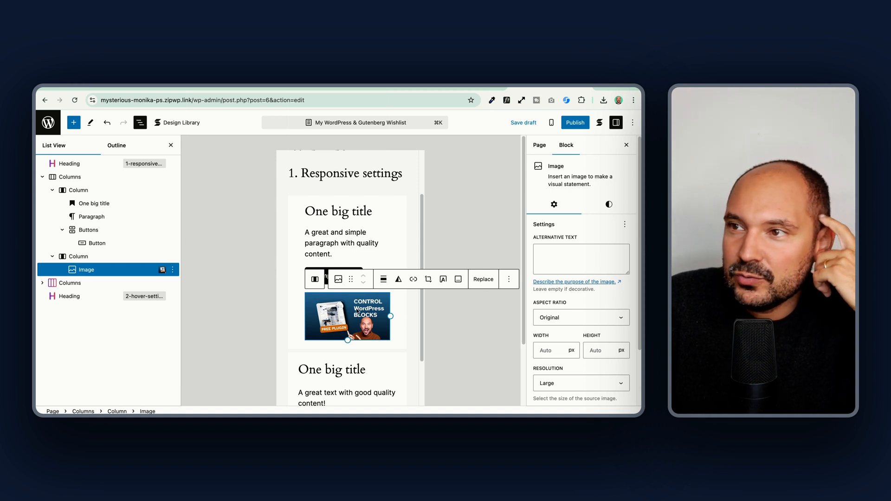
left_click(305, 211)
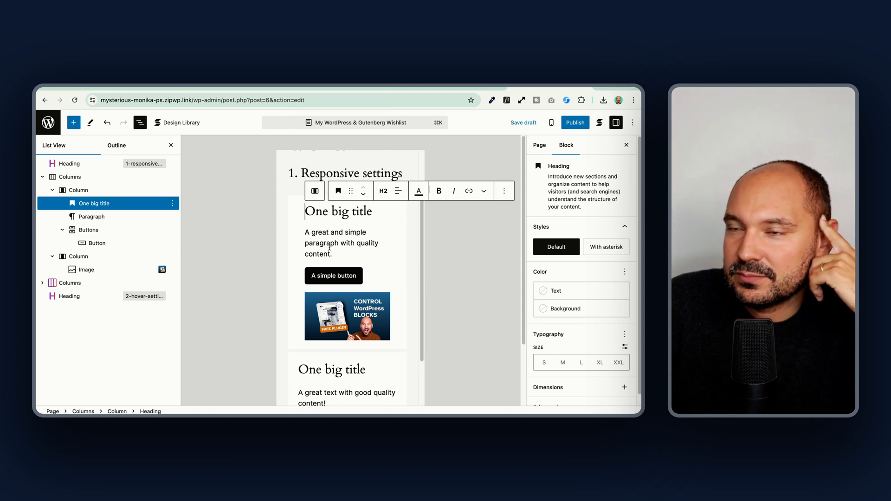
Rearrange the second Columns block's mobile column order to 2, 1 so the image column comes before the text column.
scroll(327, 259, "down", 7)
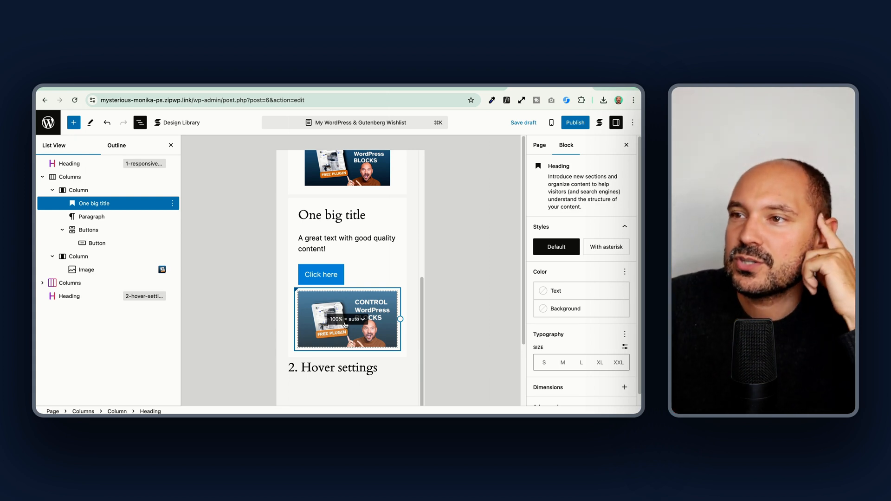
left_click(331, 307)
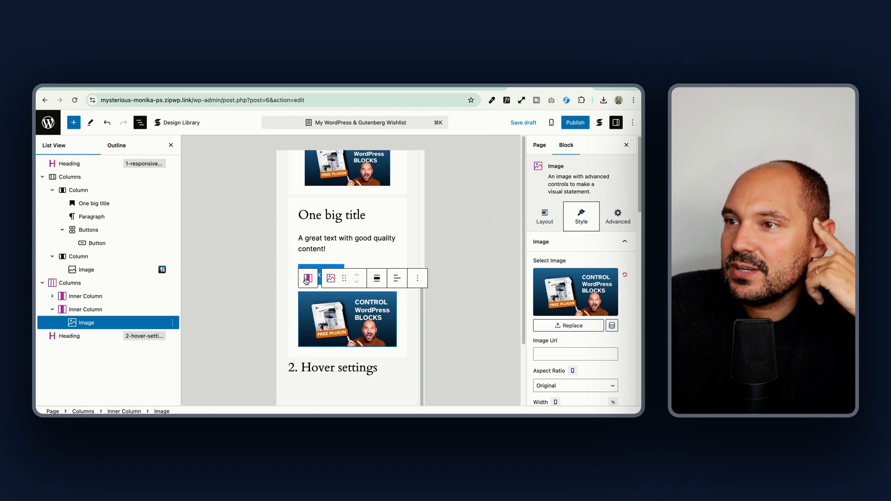
left_click(305, 280)
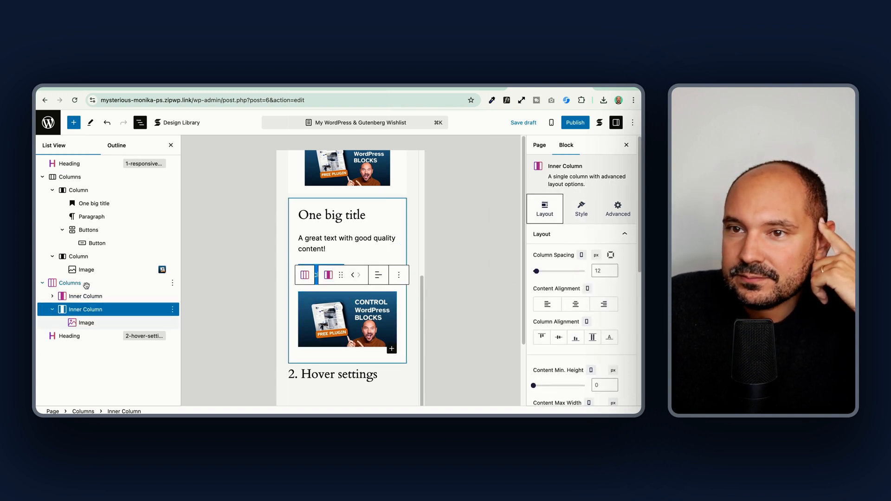
left_click(89, 284)
scroll(559, 293, "down", 1)
scroll(559, 292, "down", 2)
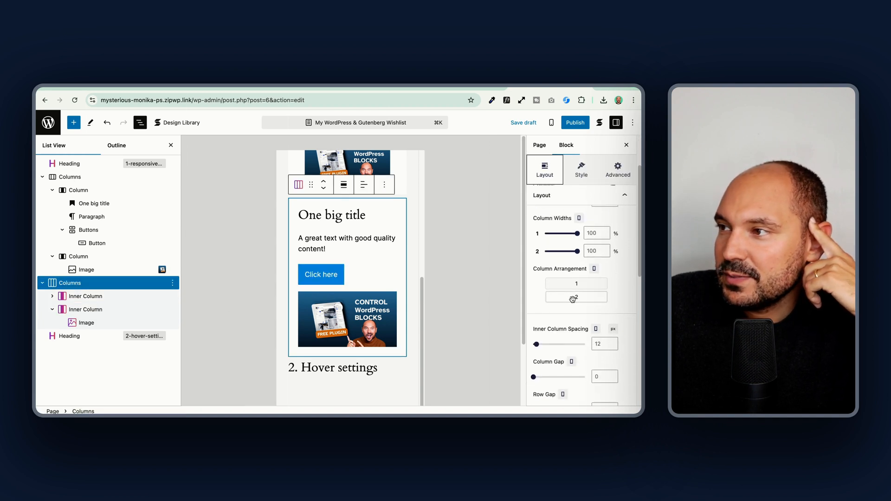
left_click(594, 269)
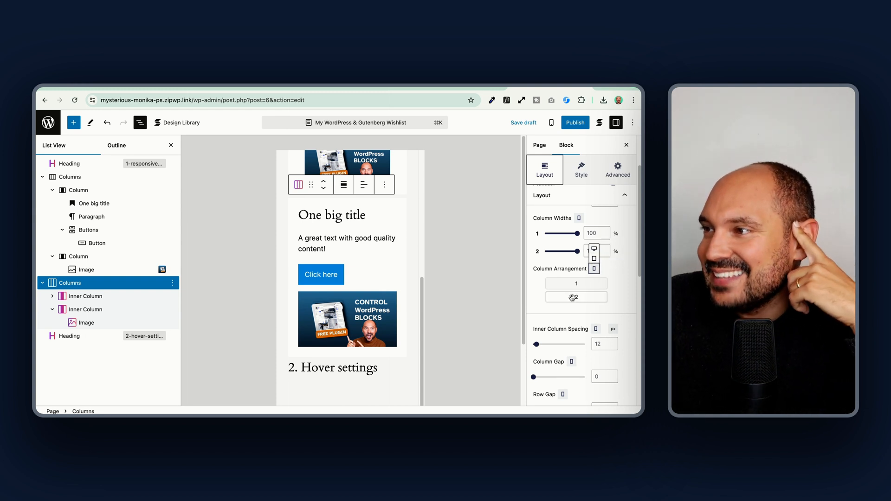
left_click_drag(574, 297, 575, 283)
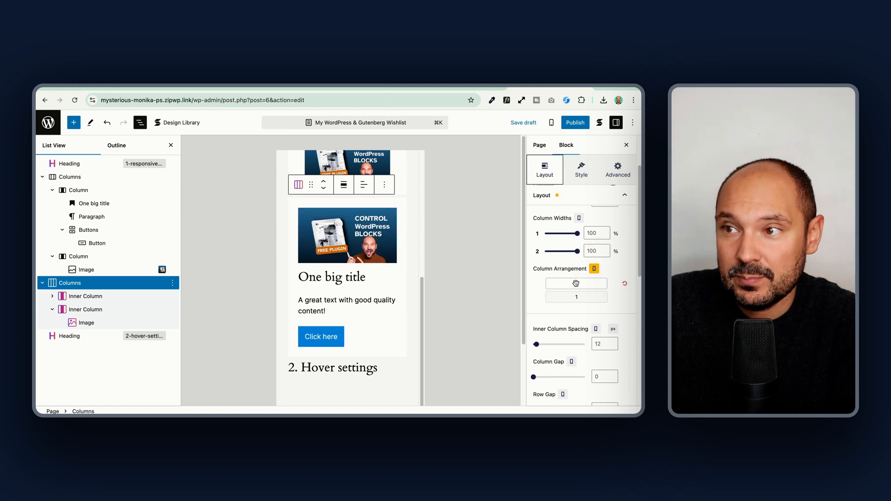
left_click_drag(576, 284, 575, 284)
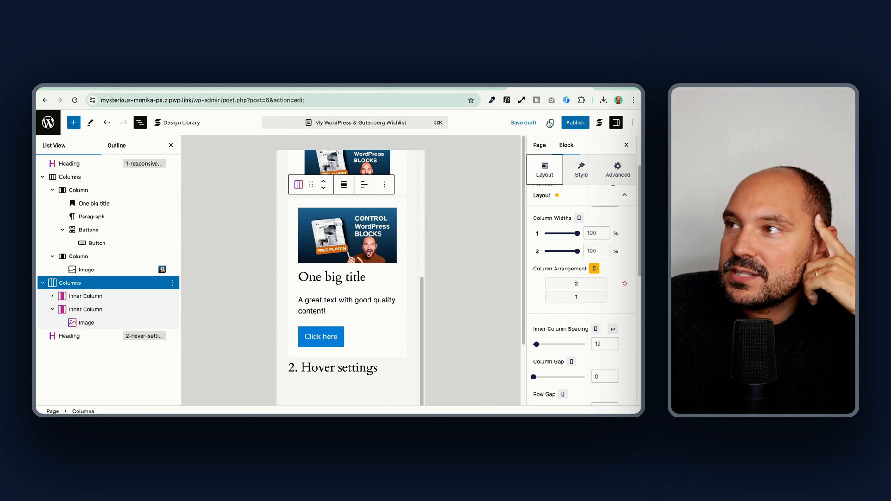
Compare the mobile column order of the first Columns block with that of the second one.
scroll(375, 205, "up", 3)
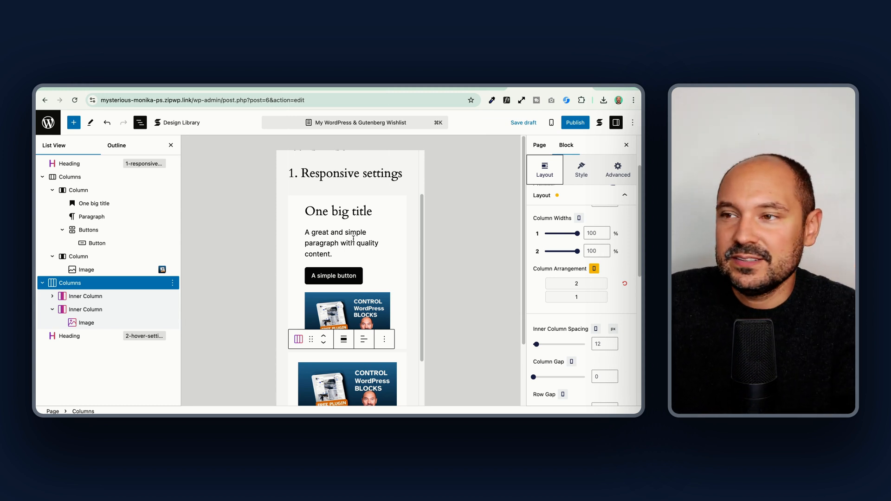
scroll(300, 238, "down", 3)
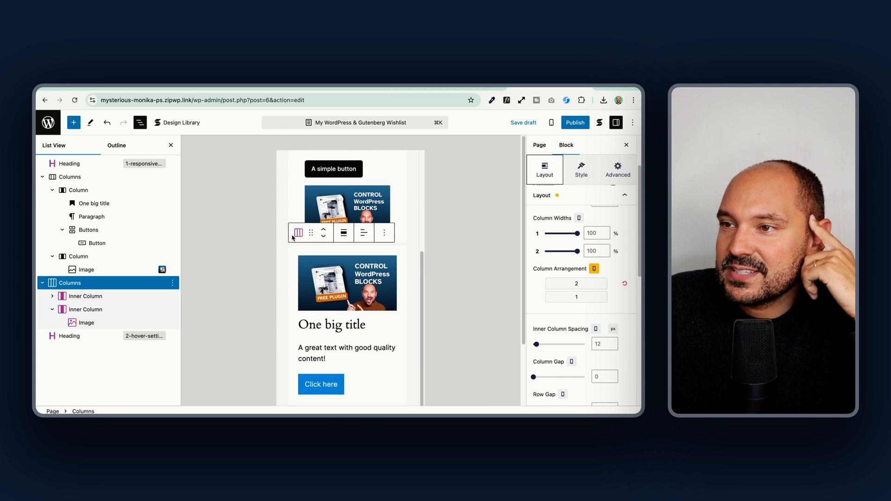
scroll(356, 312, "down", 1)
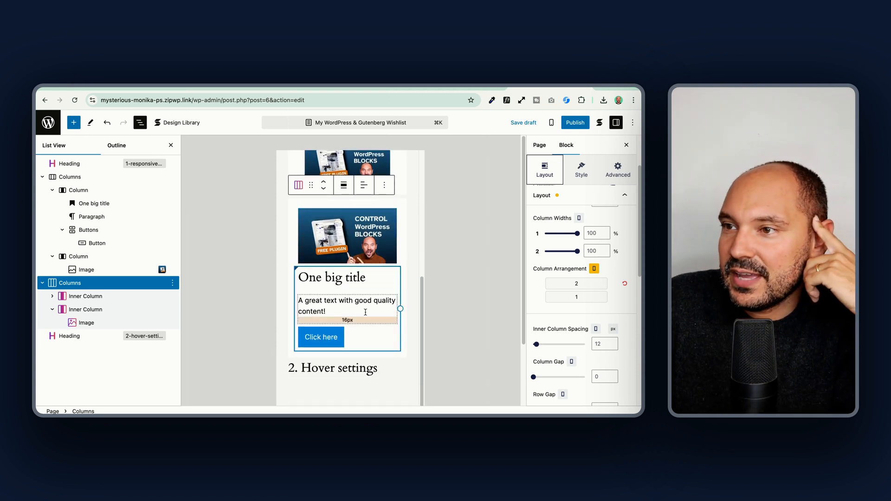
Hide the second Columns block's text paragraph on mobile through its responsive settings and save the draft.
scroll(369, 277, "up", 2)
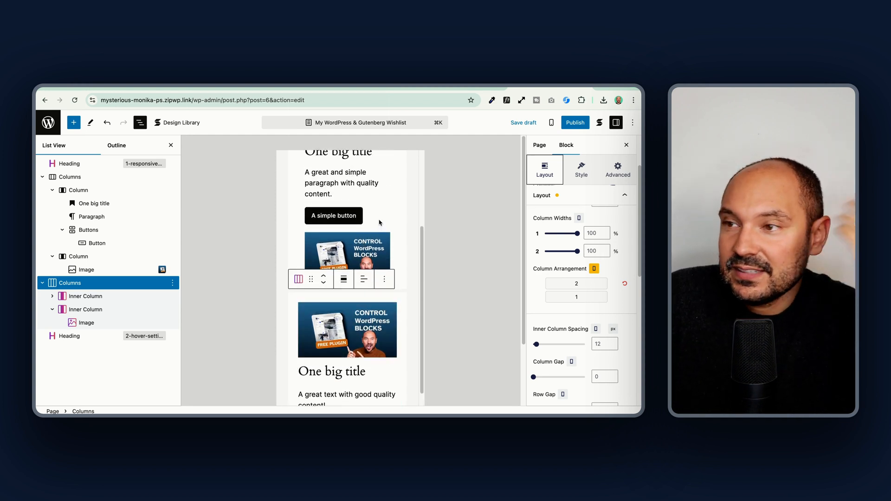
scroll(372, 223, "down", 2)
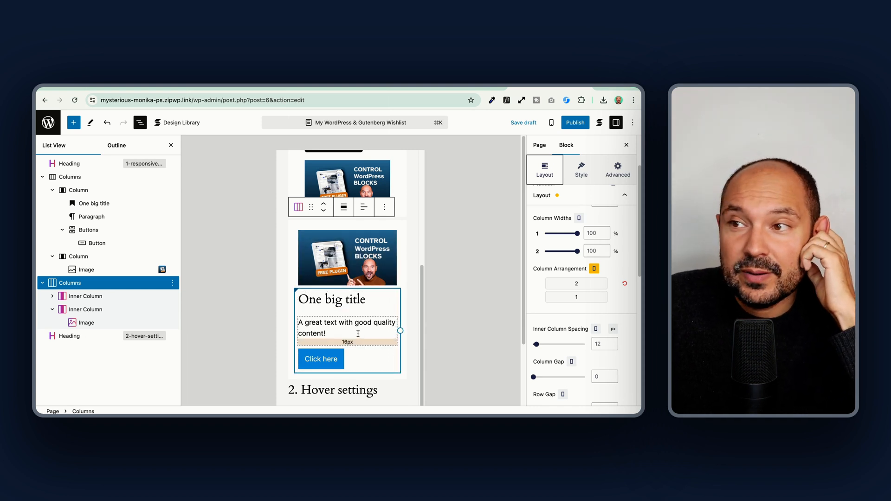
scroll(357, 344, "up", 1)
scroll(355, 331, "down", 1)
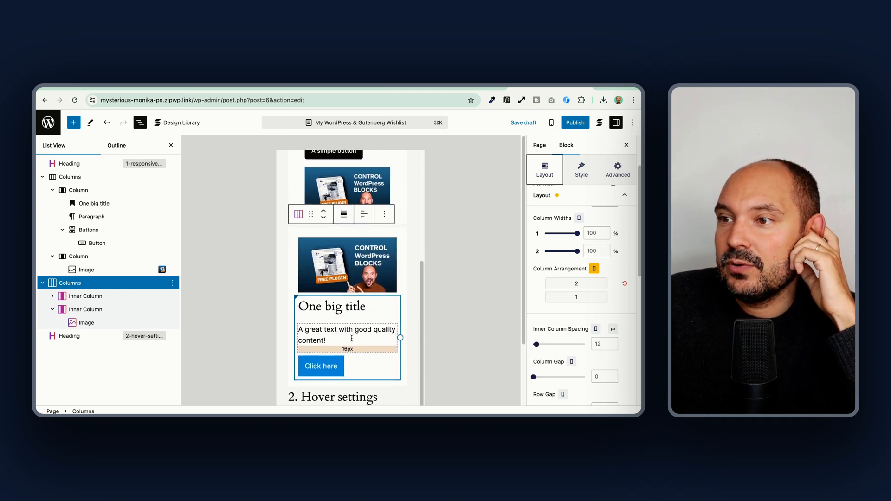
left_click(364, 306)
left_click(337, 330)
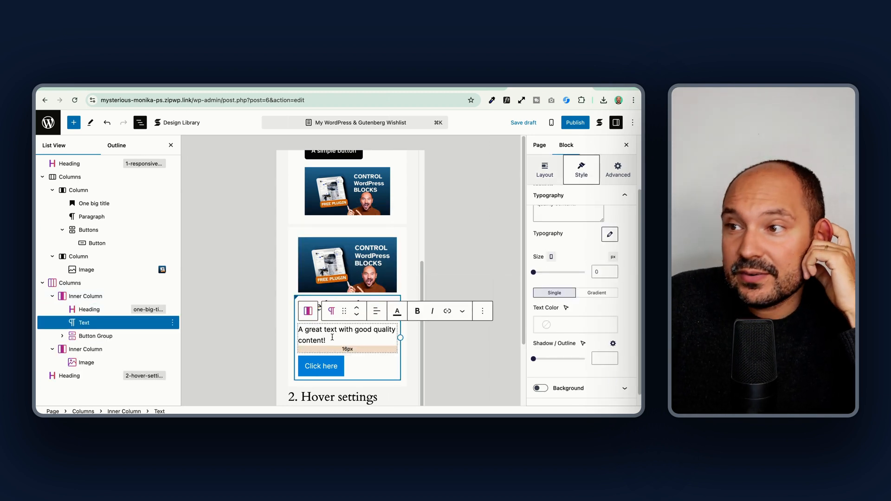
left_click(613, 174)
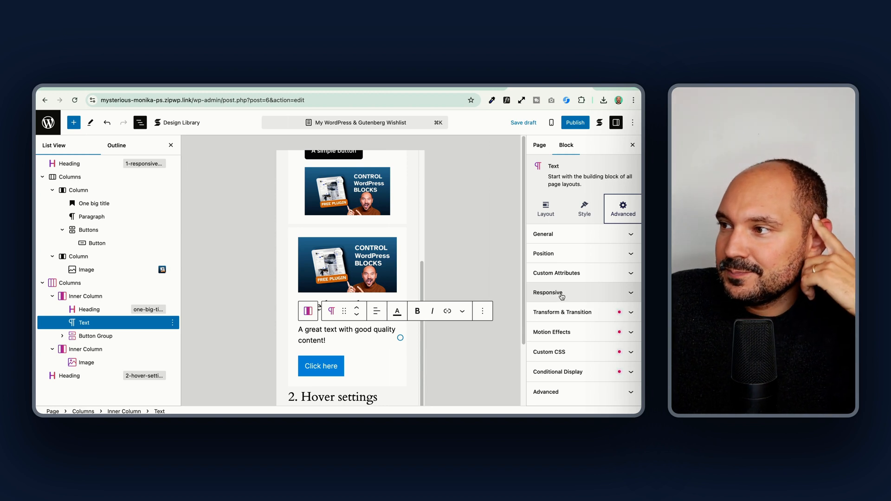
left_click(571, 294)
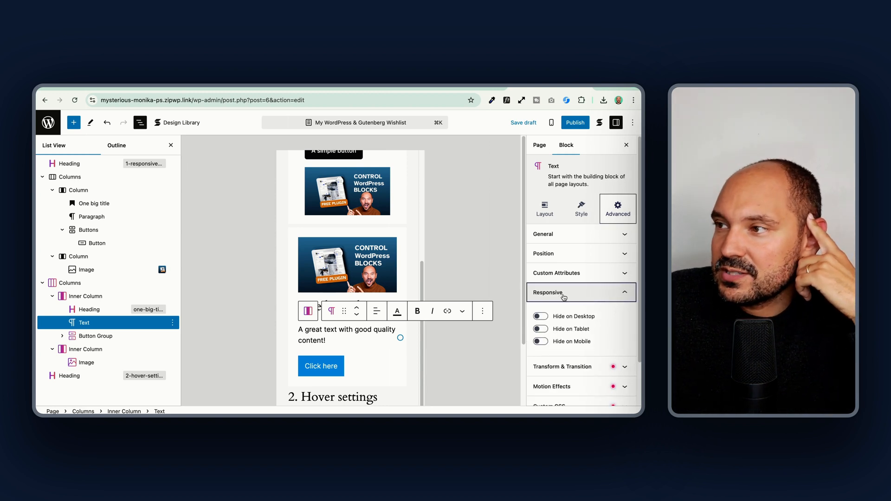
left_click(540, 342)
left_click(523, 122)
Open the page preview in a new tab and show it at mobile width using the browser's device emulation.
left_click(551, 122)
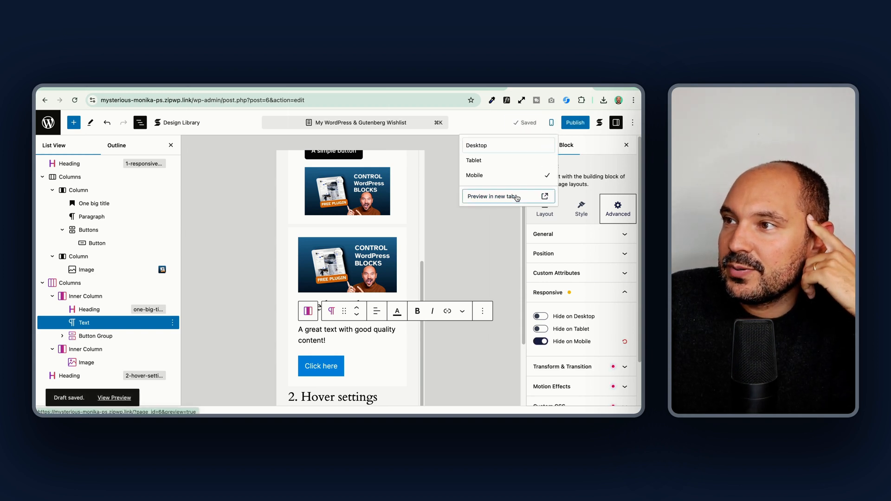
left_click(511, 196)
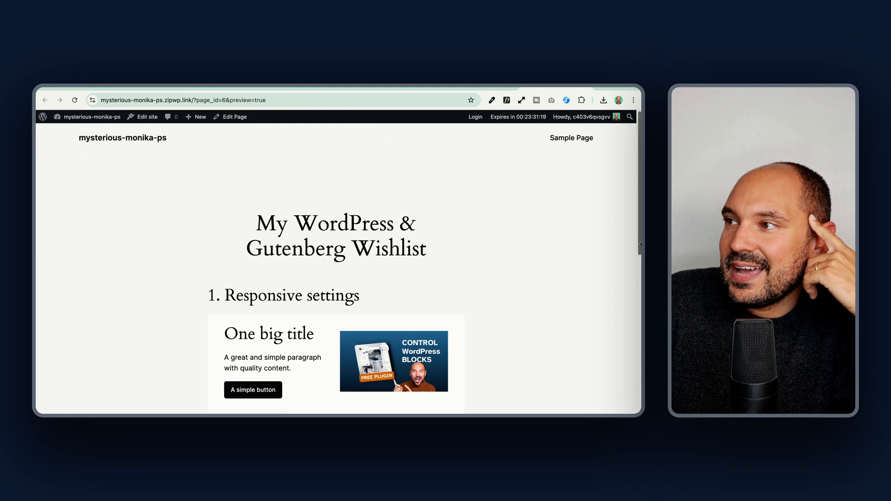
scroll(246, 290, "down", 5)
right_click(120, 242)
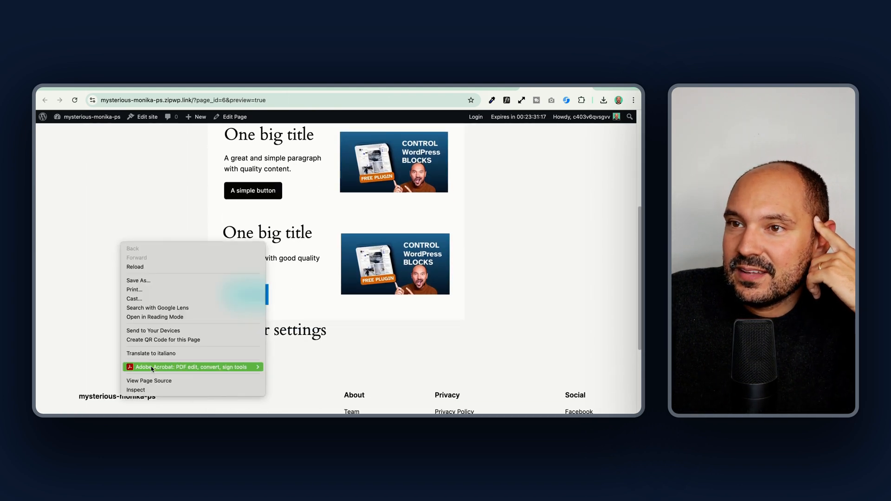
left_click(144, 389)
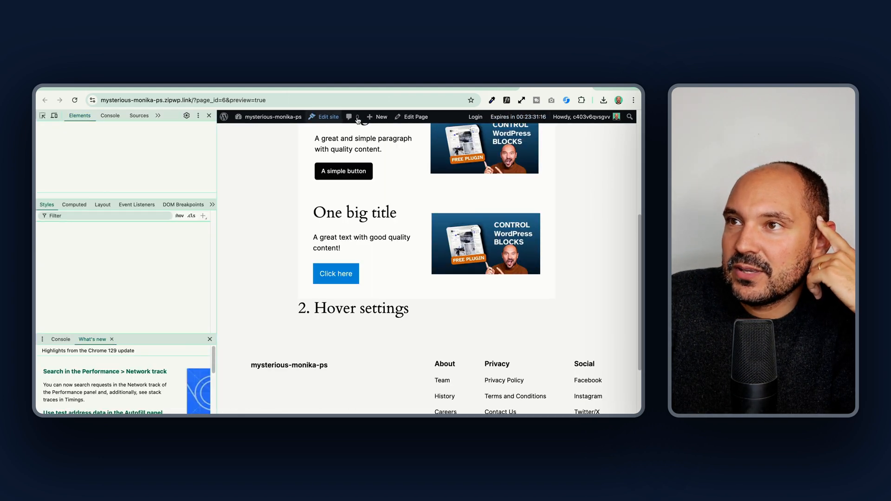
left_click(50, 118)
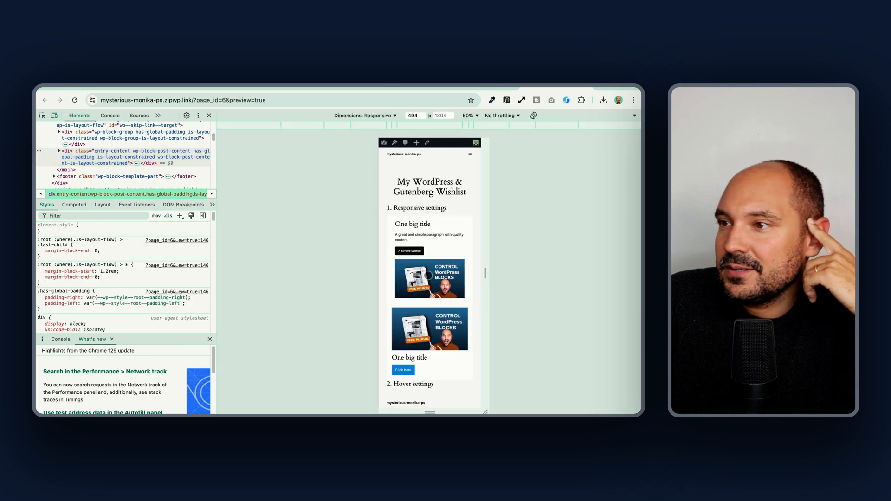
Examine the second Columns block in the emulated mobile page, and return to the editor with no block selected.
scroll(418, 297, "down", 2)
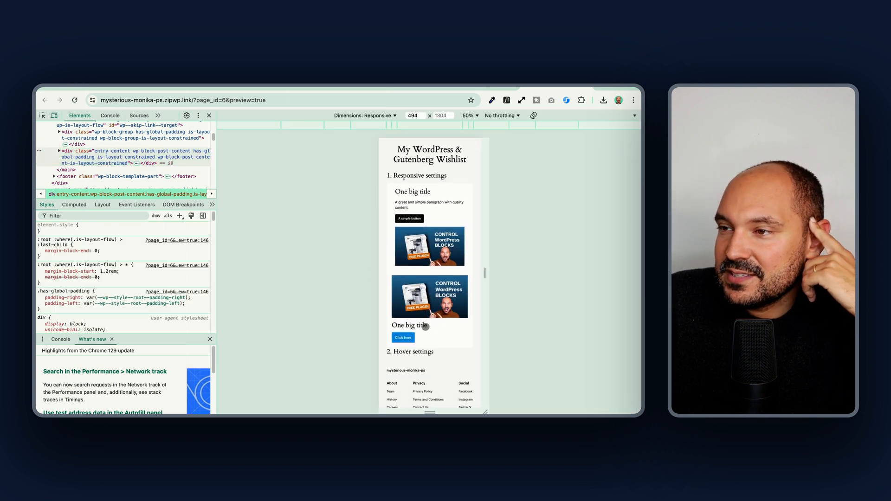
double_click(425, 327)
left_click_drag(405, 271, 424, 273)
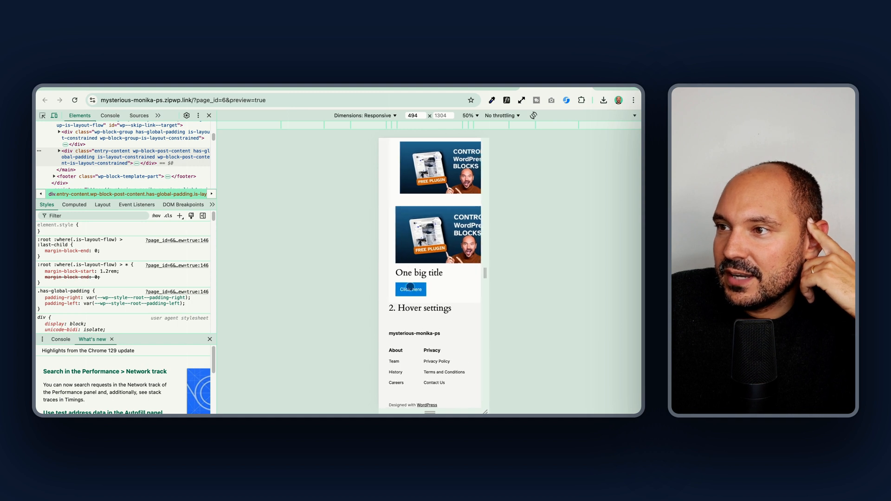
left_click_drag(443, 241, 431, 263)
left_click(473, 87)
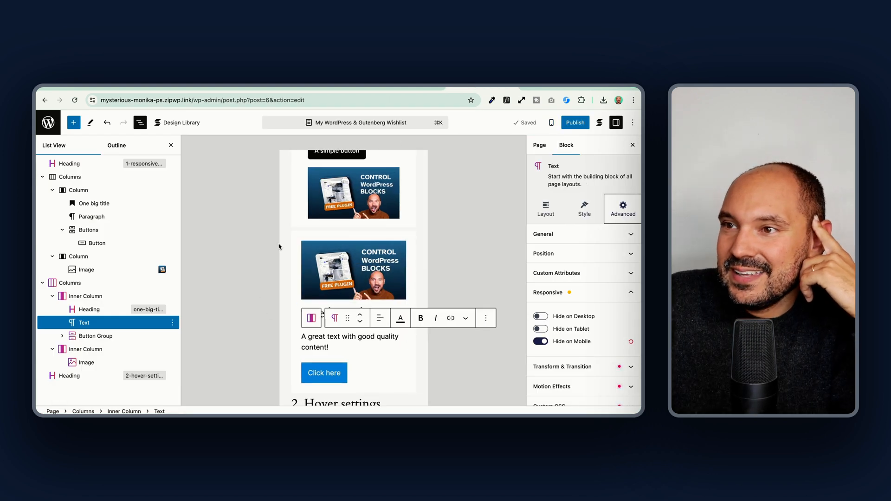
left_click(280, 251)
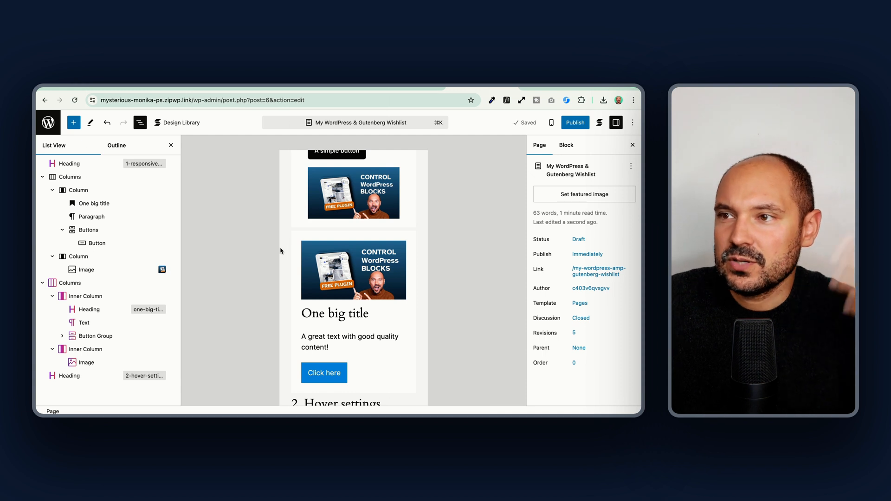
Compare the block settings offered for the "Click here" button with those of the core "A simple button".
scroll(283, 251, "up", 5)
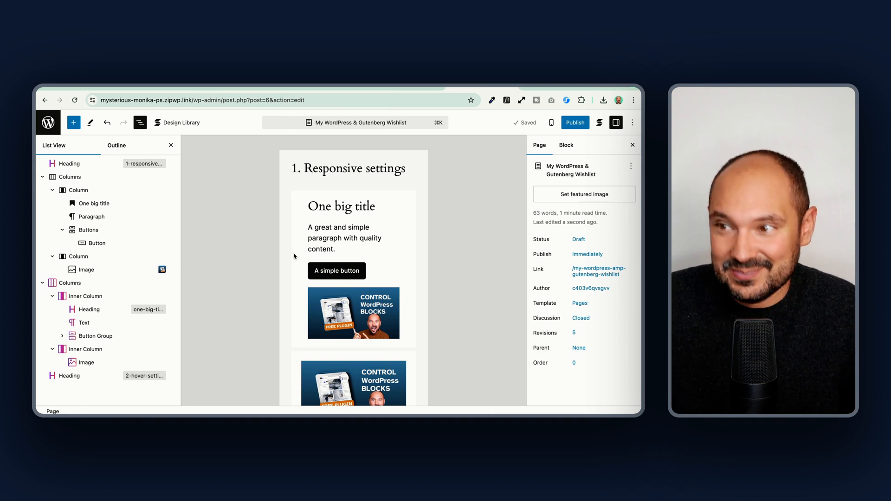
scroll(292, 279, "down", 1)
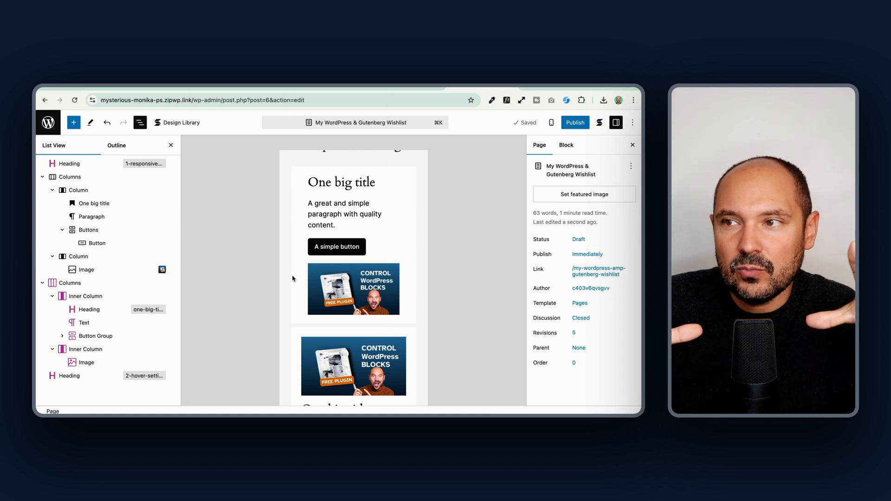
scroll(292, 278, "down", 5)
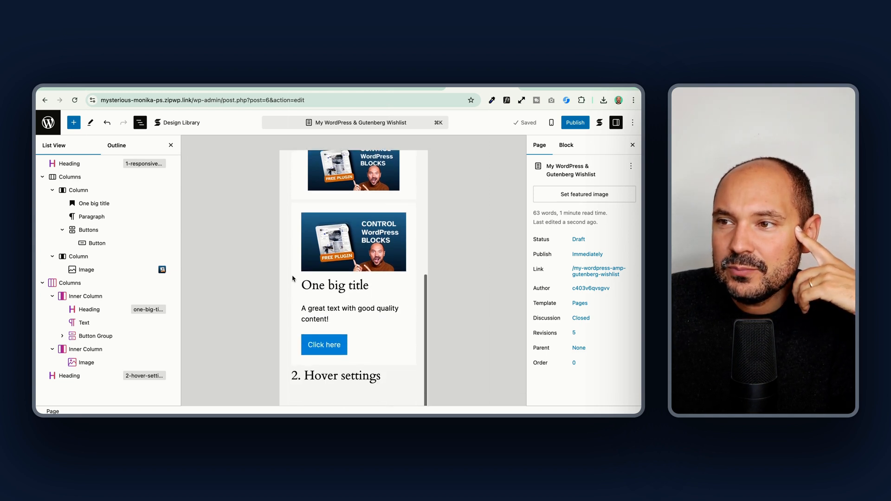
scroll(292, 278, "down", 2)
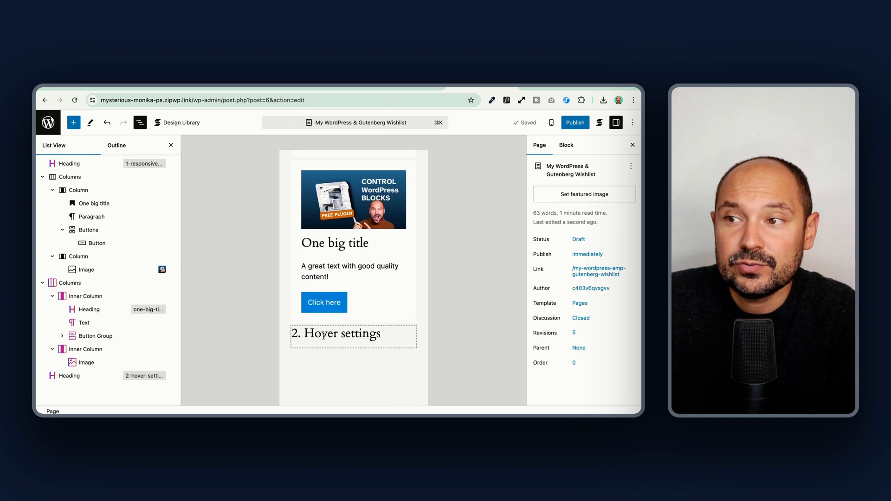
scroll(323, 335, "up", 2)
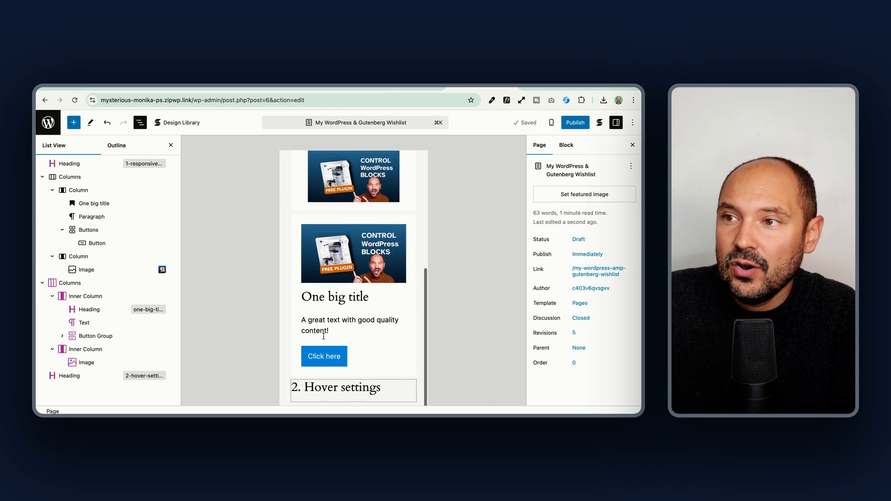
left_click(356, 356)
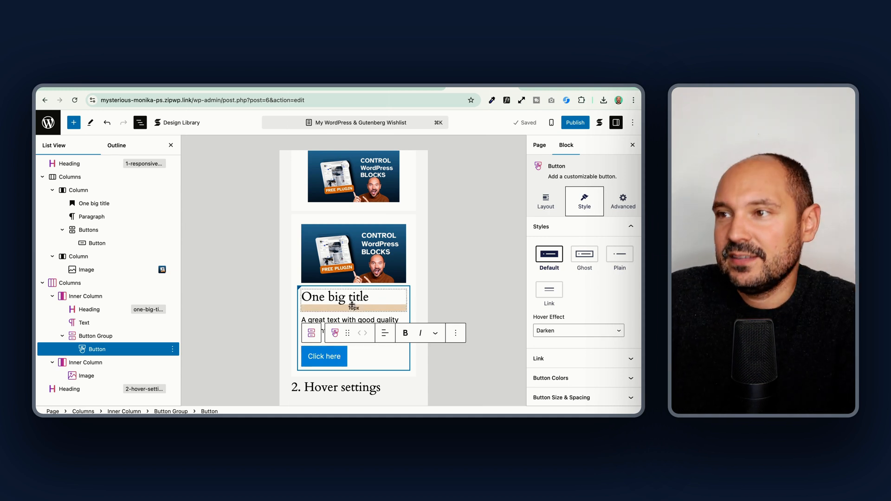
scroll(352, 304, "up", 3)
left_click(358, 281)
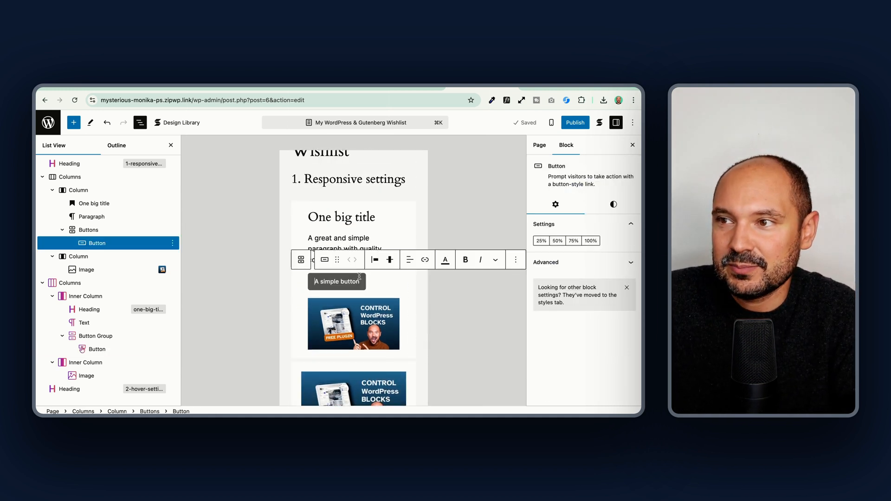
Set the "Click here" button's hover effect to Lift & Scale.
scroll(358, 279, "down", 5)
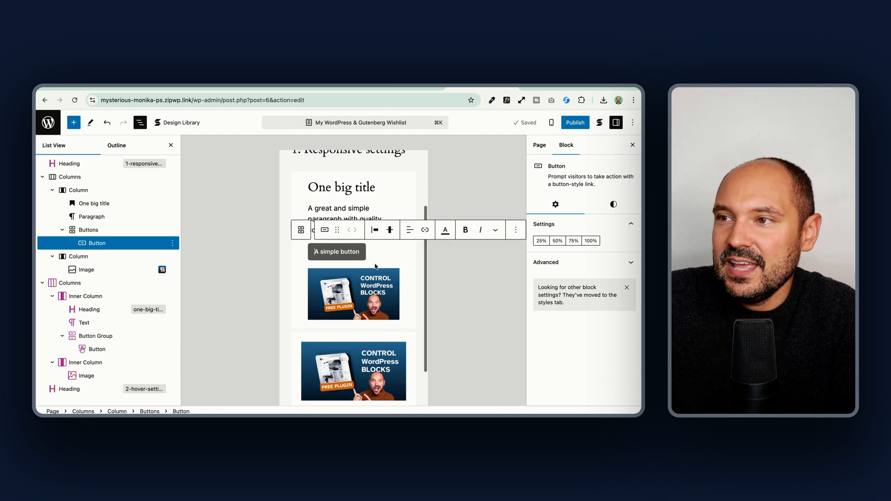
scroll(349, 250, "down", 1)
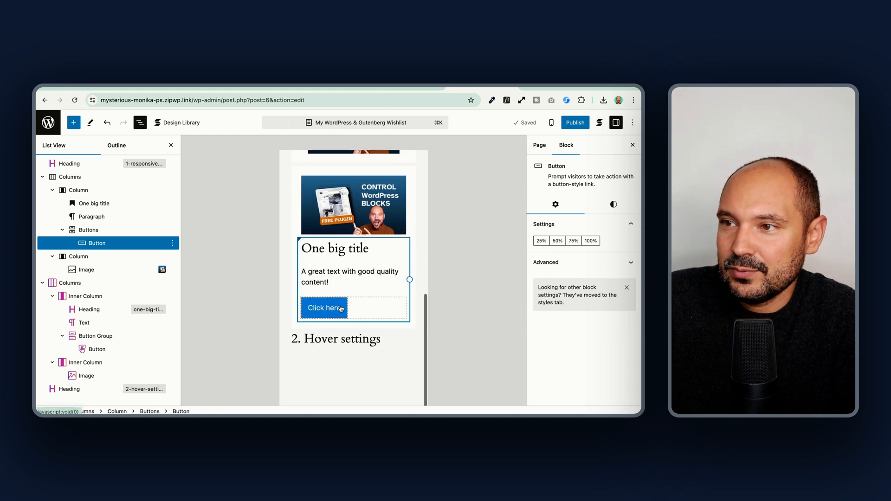
left_click(338, 314)
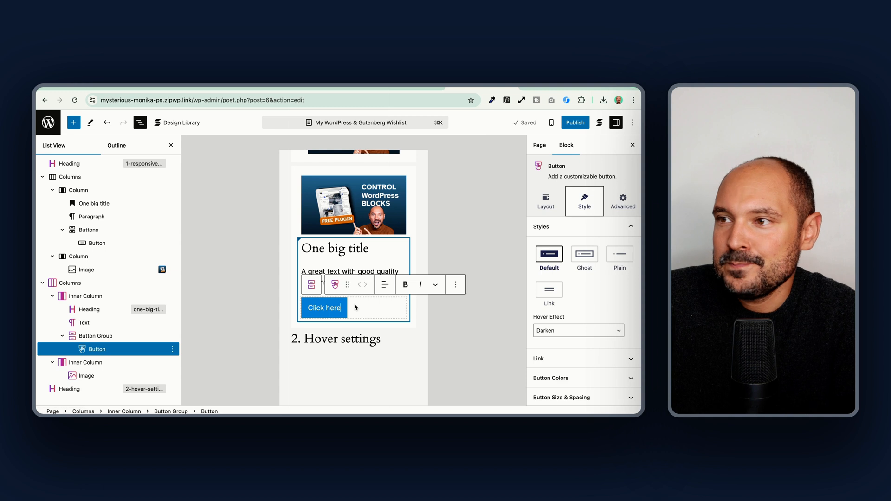
left_click(563, 328)
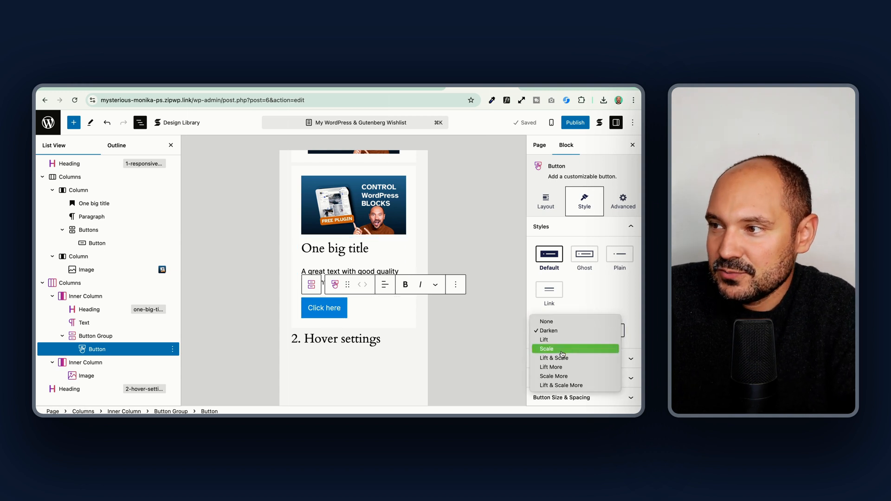
left_click(562, 359)
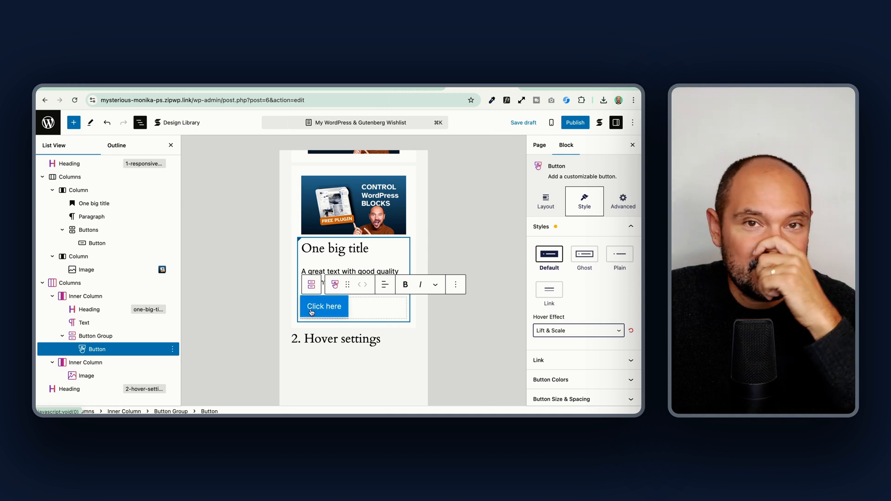
Check the core "A simple button" style and background color options for hover settings, leaving the color unset.
scroll(358, 292, "up", 5)
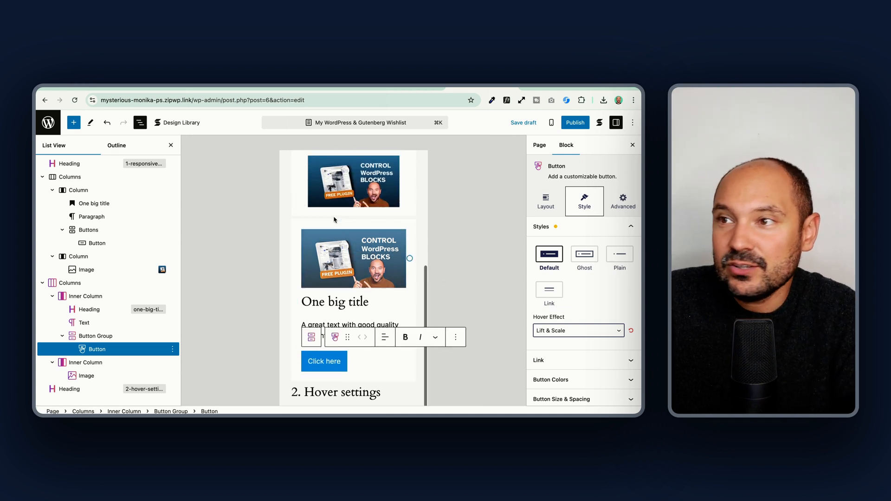
left_click(358, 289)
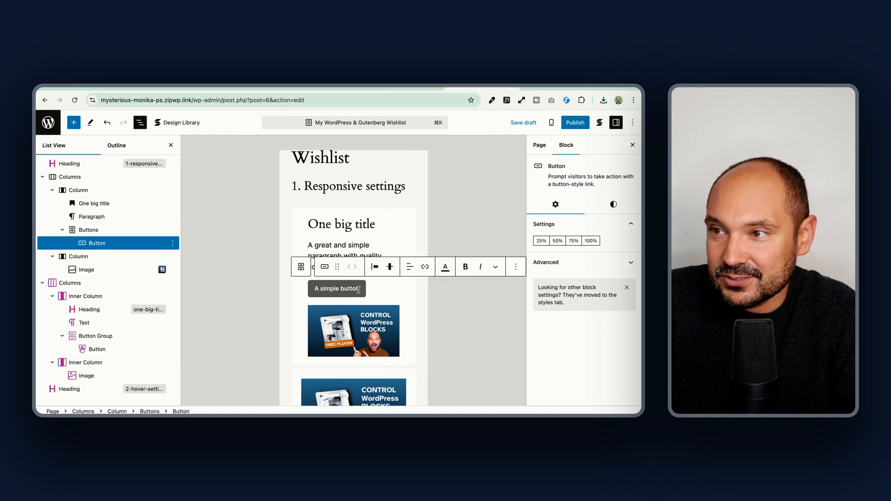
left_click(606, 208)
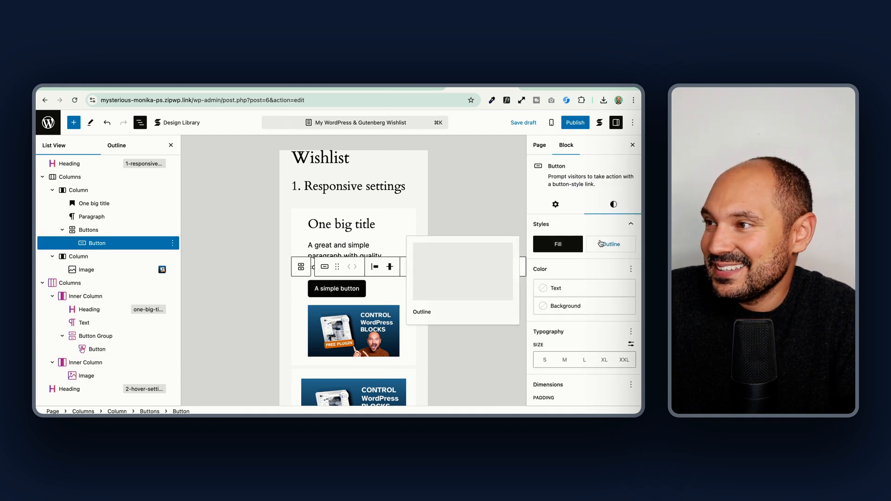
left_click(563, 308)
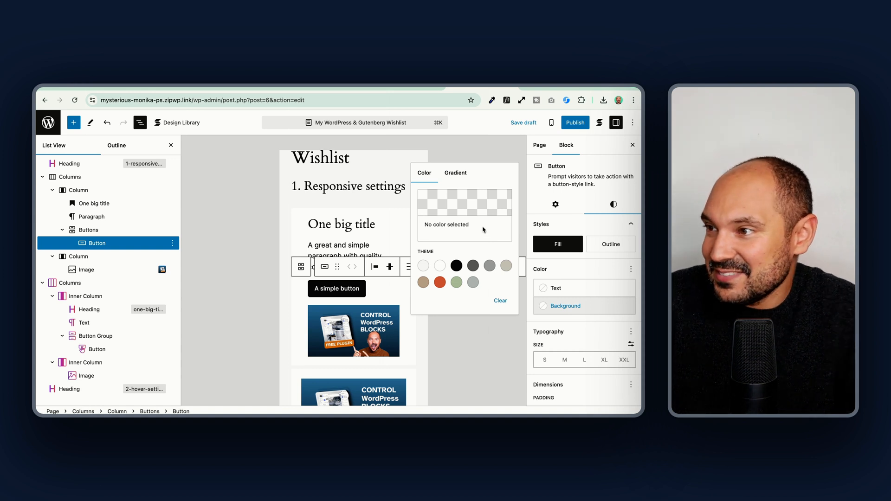
left_click(376, 290)
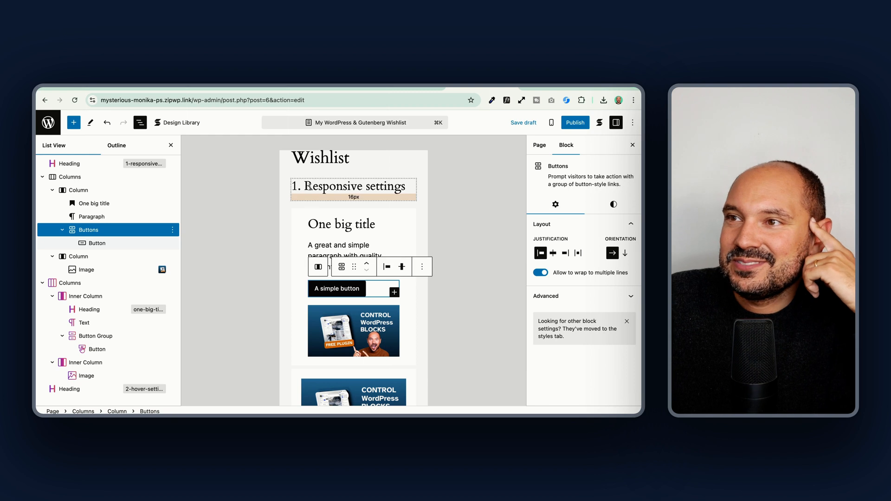
Compare the settings of the "One big title" heading above the "Click here" button with those of the core "One big title" heading.
scroll(295, 228, "down", 5)
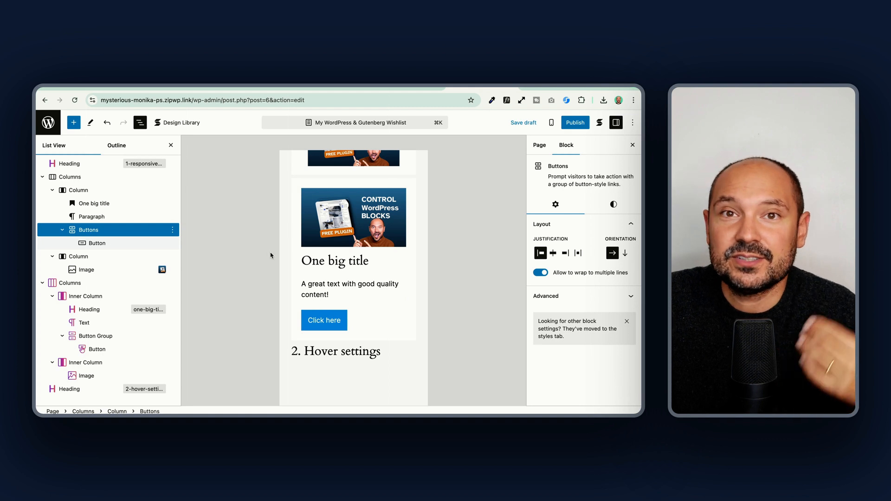
scroll(409, 291, "up", 2)
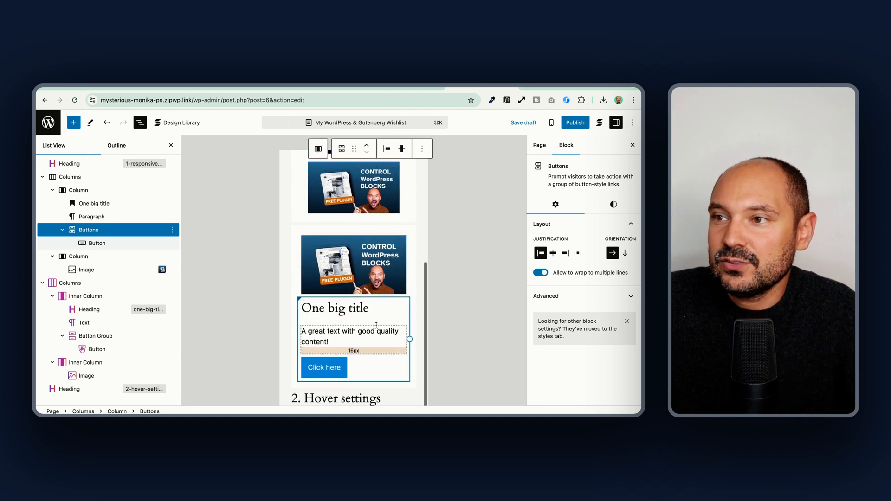
left_click(371, 309)
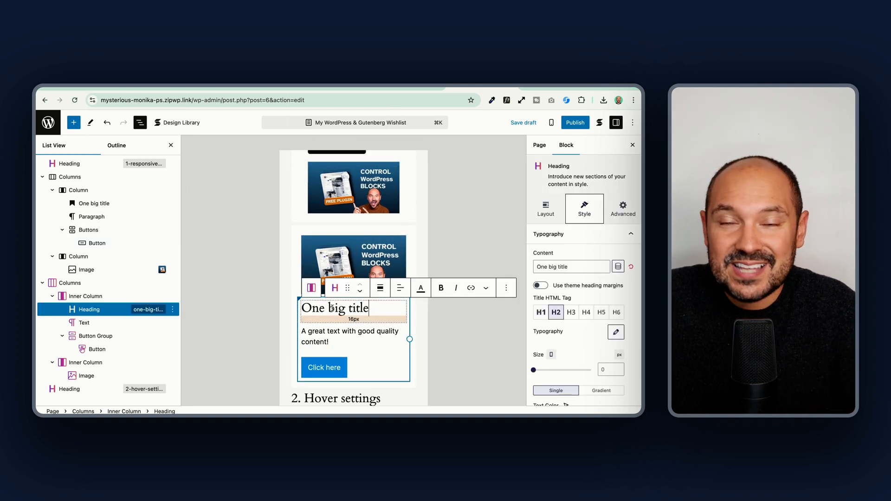
scroll(332, 308, "up", 5)
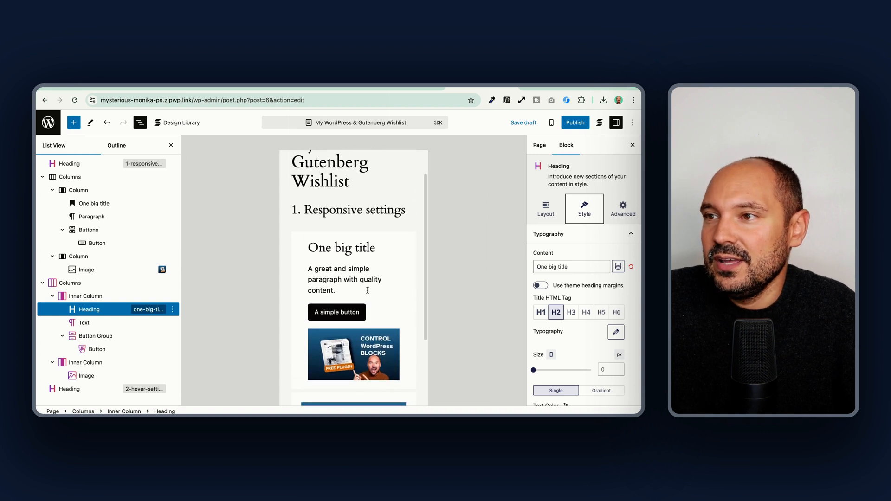
left_click(378, 250)
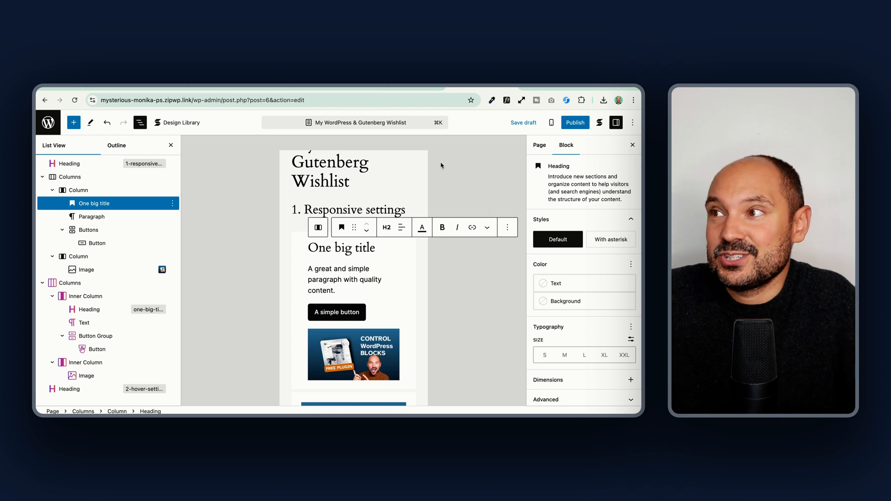
Set the mobile font size of the "One big title" heading above "Click here" to 40 px and show its device choices.
scroll(378, 199, "down", 5)
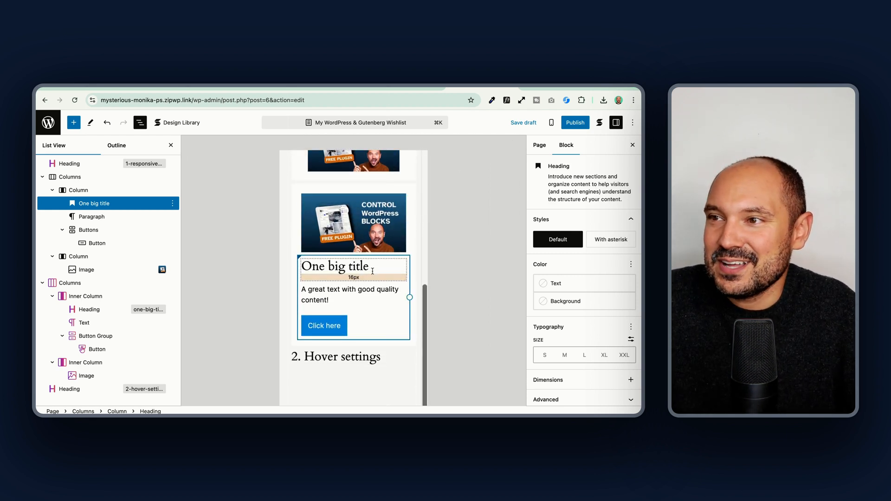
left_click(372, 271)
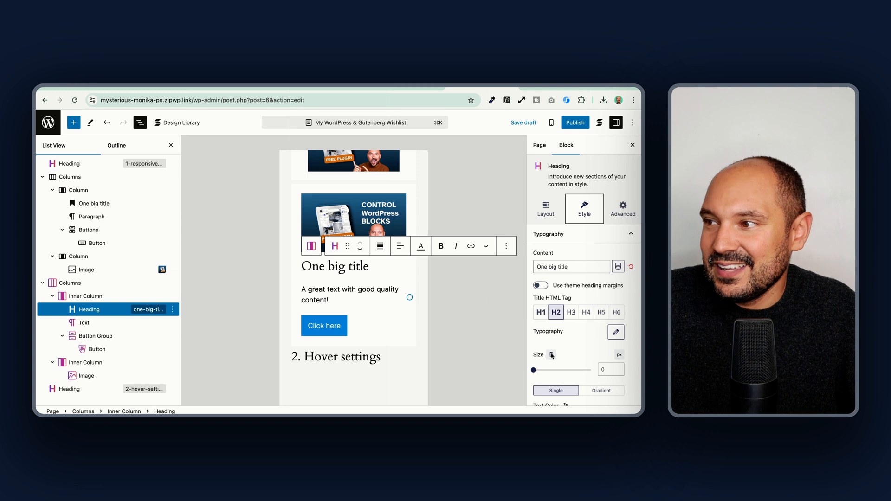
scroll(574, 349, "down", 2)
left_click(606, 307)
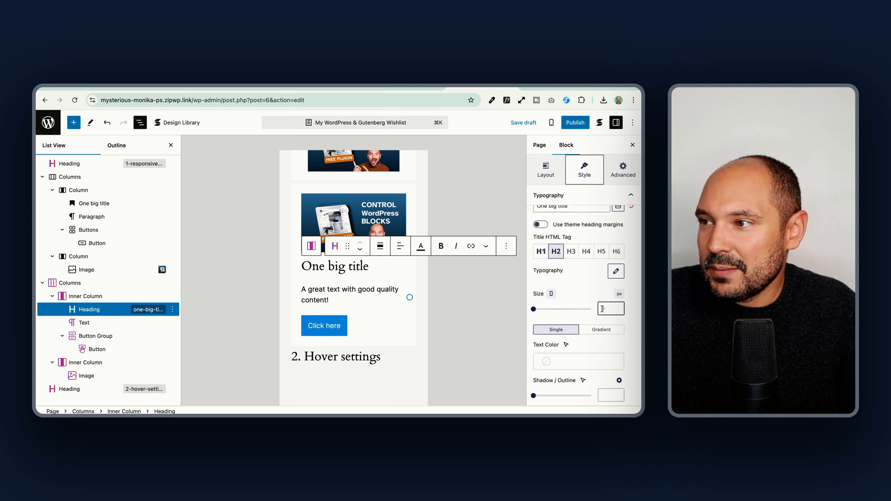
type("40")
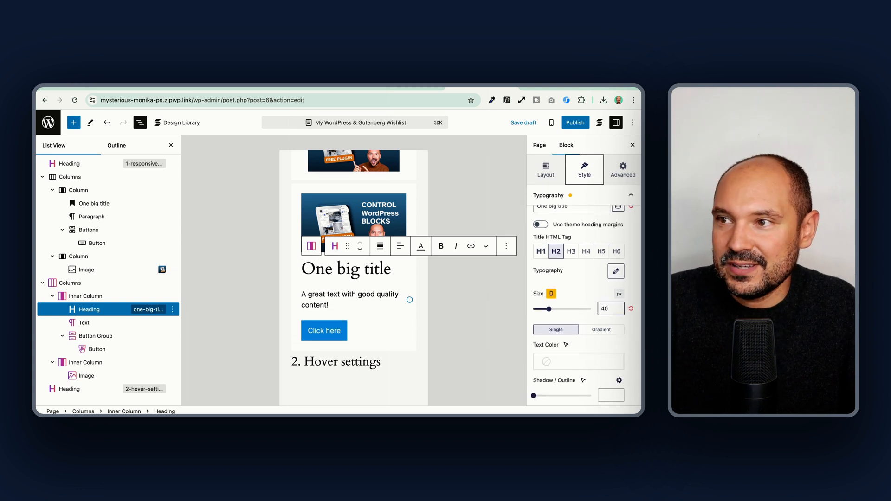
left_click(551, 293)
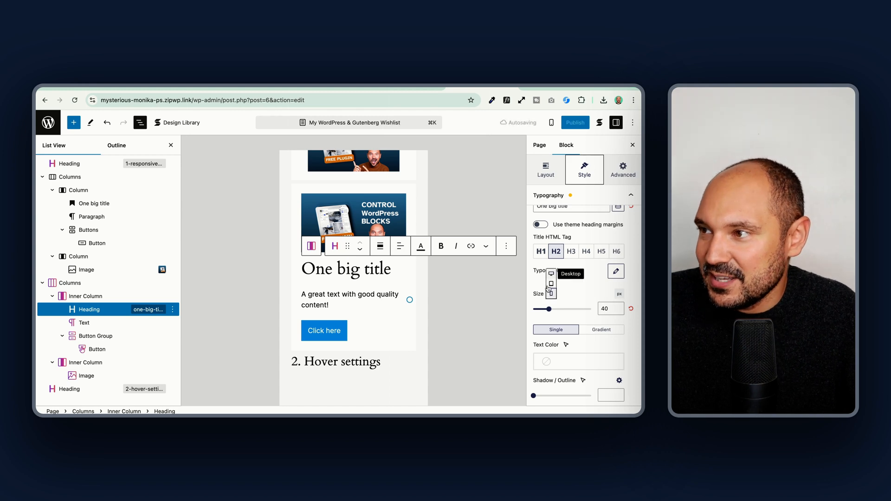
Publish the page and reload it in the emulated mobile view, ending back in the editor.
left_click(570, 124)
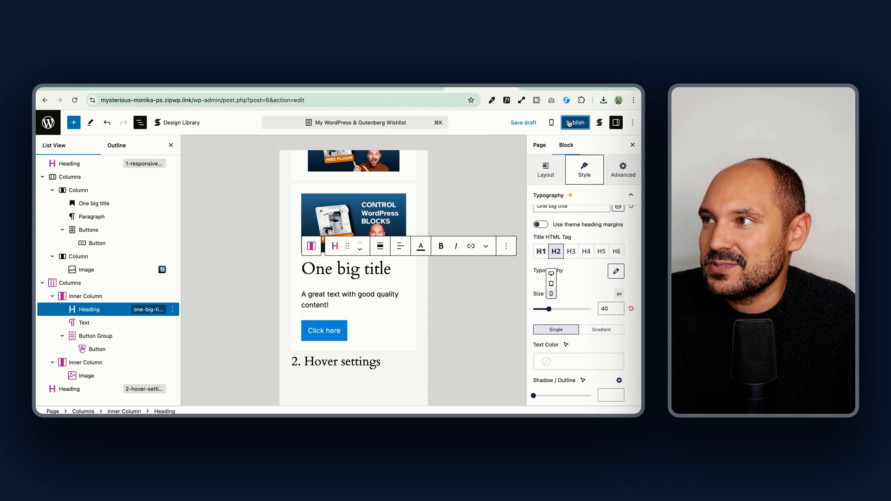
left_click(563, 126)
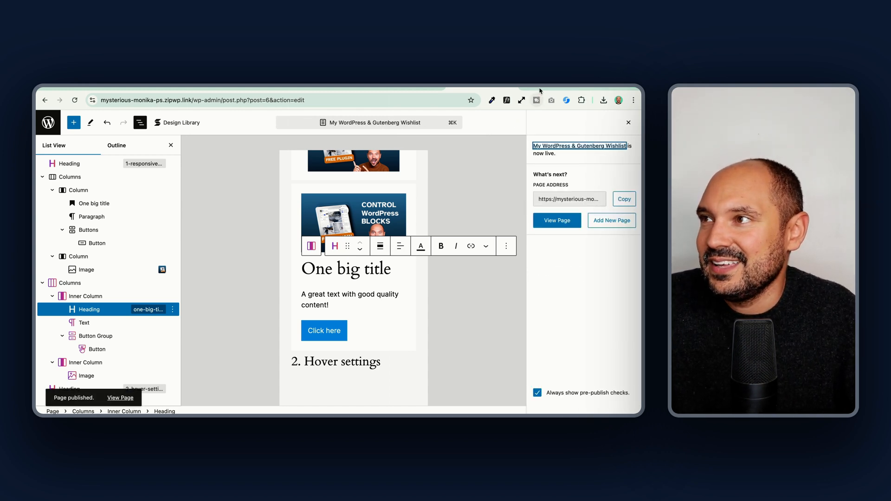
left_click(540, 88)
left_click(76, 100)
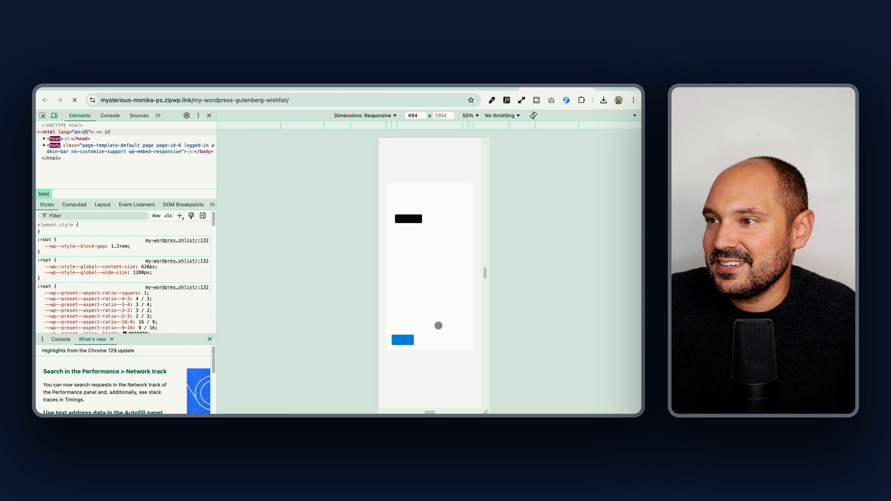
left_click(474, 89)
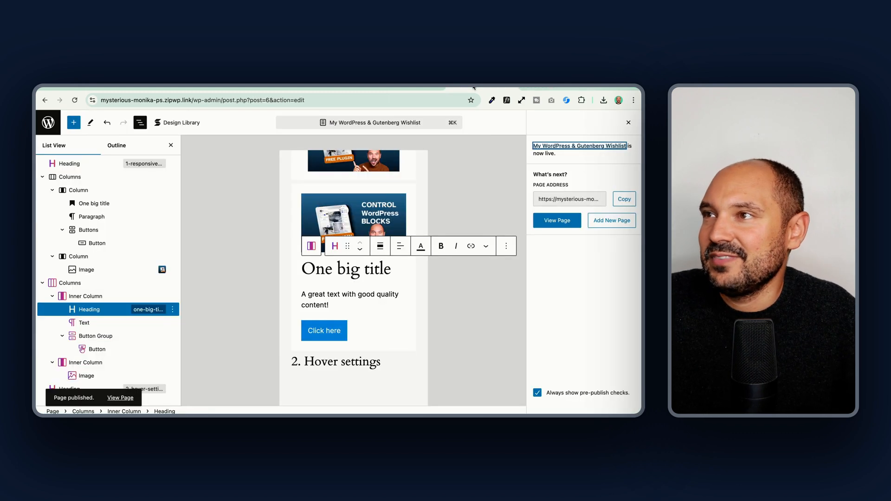